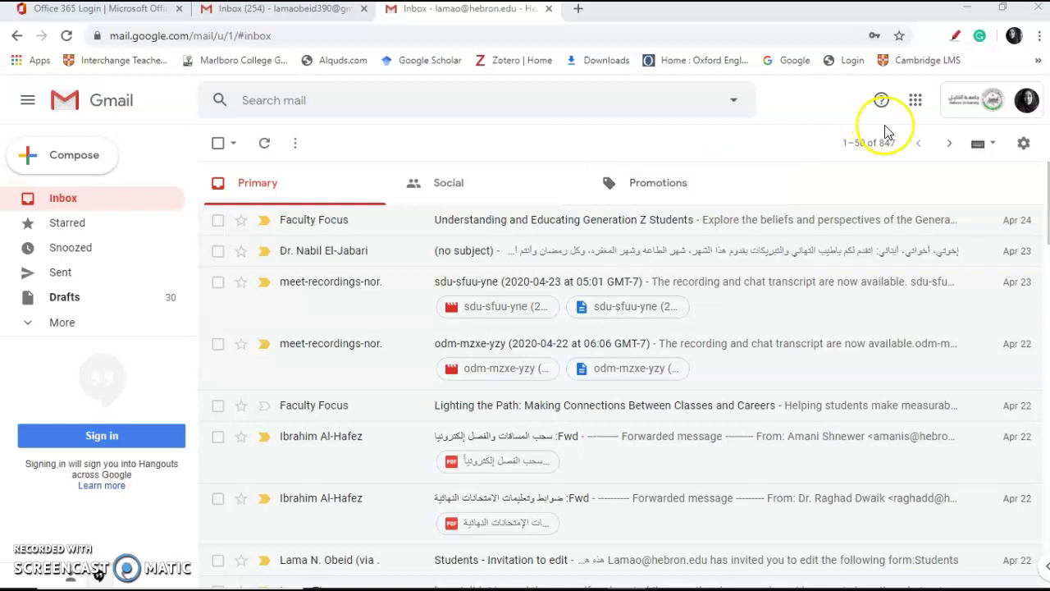
- Open Google Forms from the Google apps list and start a new blank form
click(915, 103)
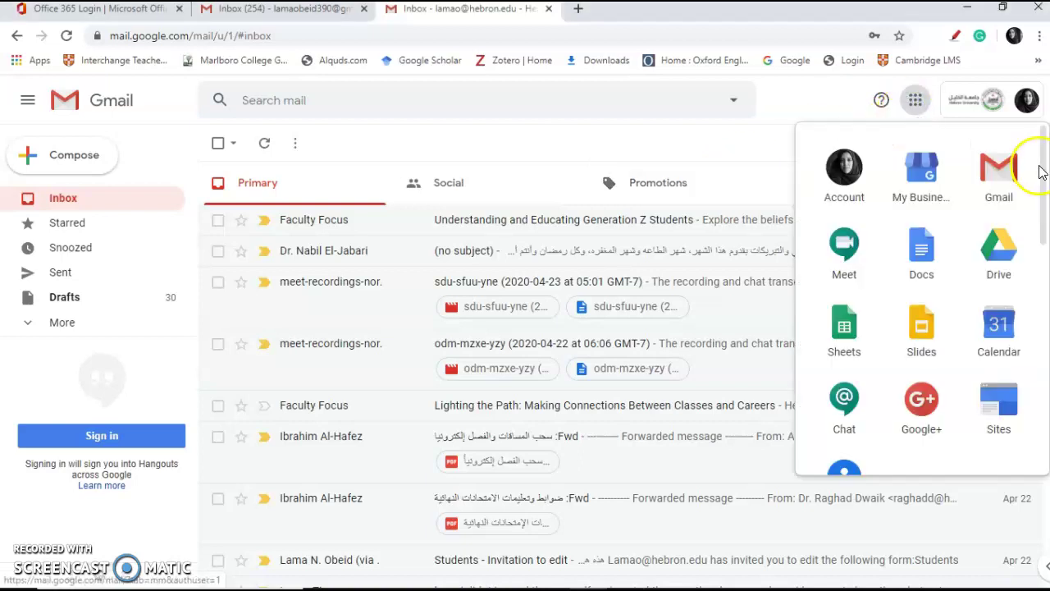
drag(1042, 171, 1034, 310)
click(940, 305)
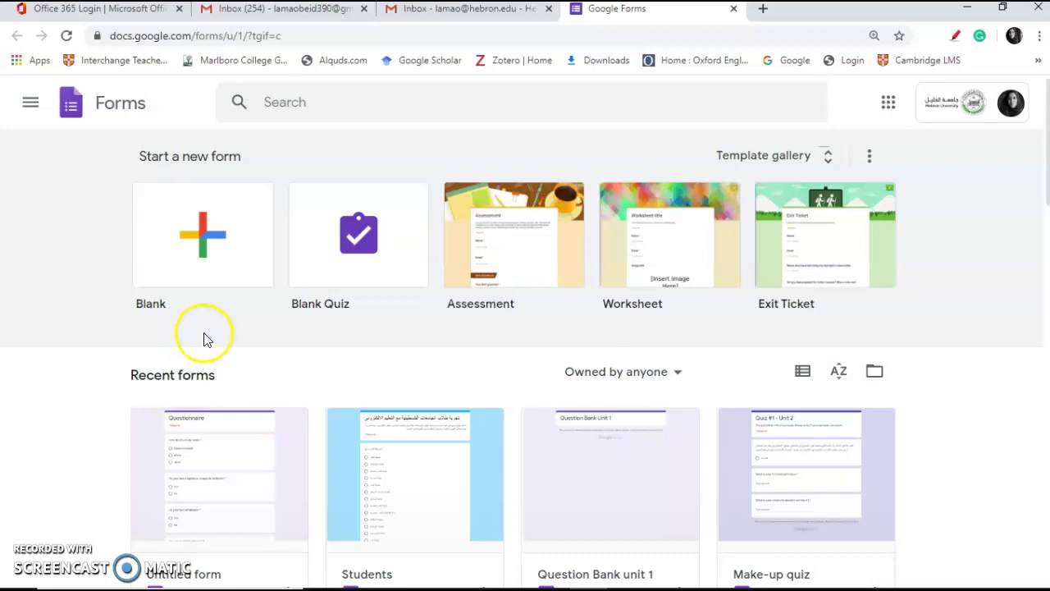
click(224, 234)
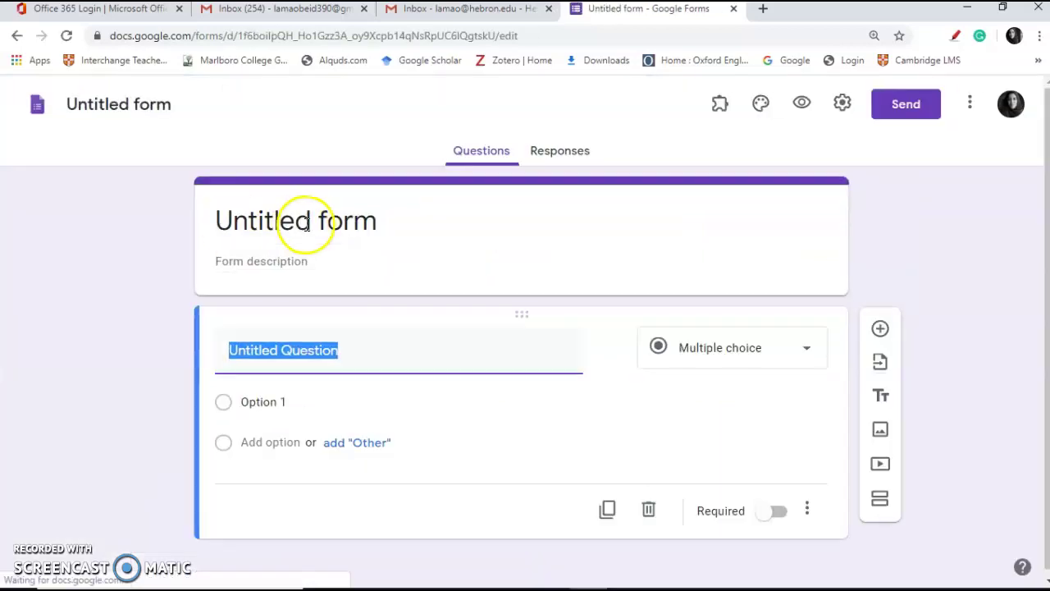
- Title the form "حضور وغياب انجليزي شعبة 1" and give the form file the same name
click(306, 221)
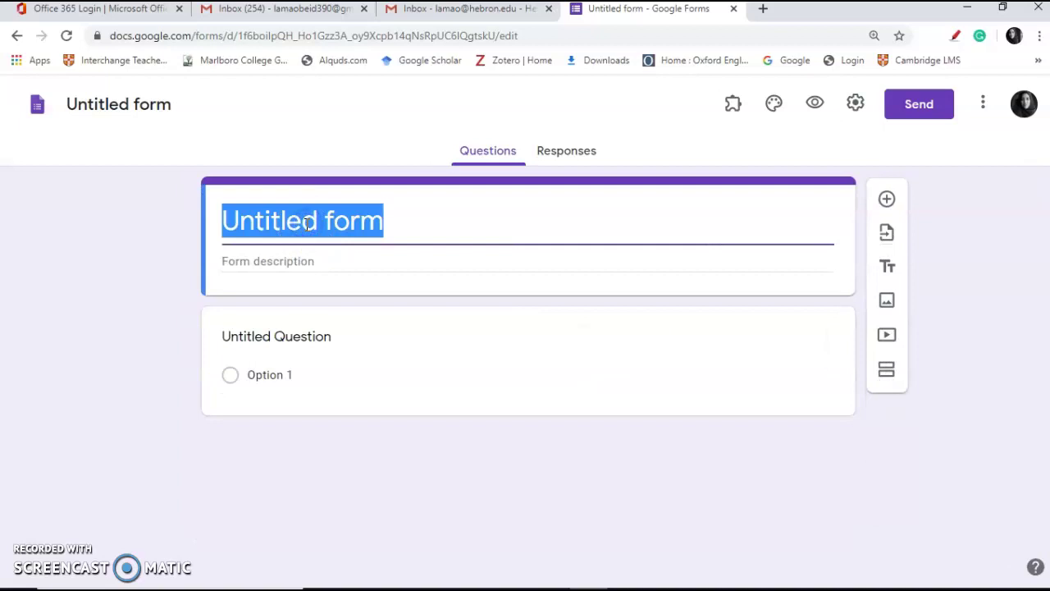
text(pq)
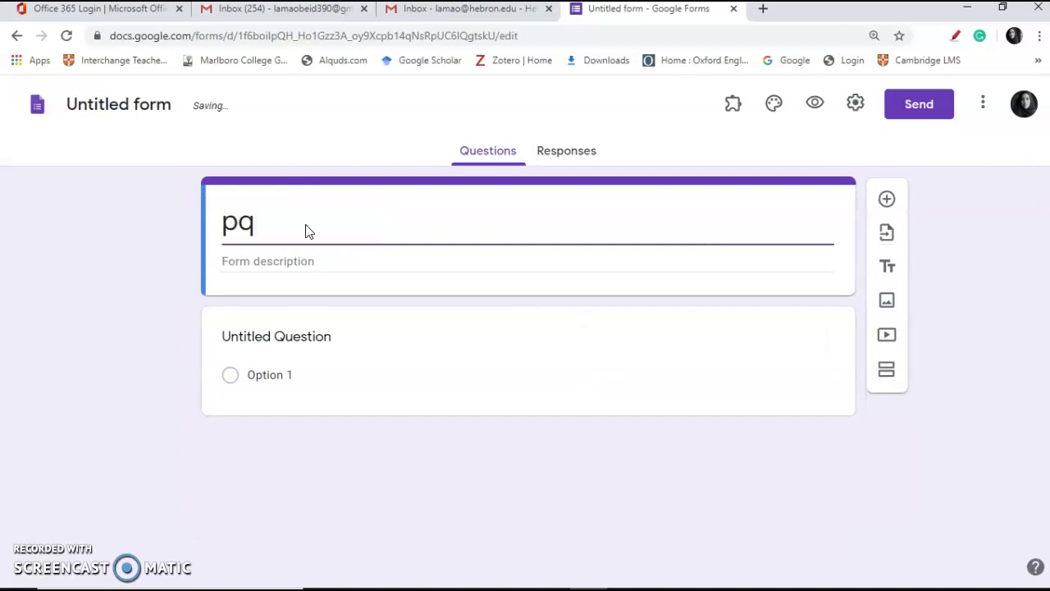
key(BackSpace)
key(BackSpace)
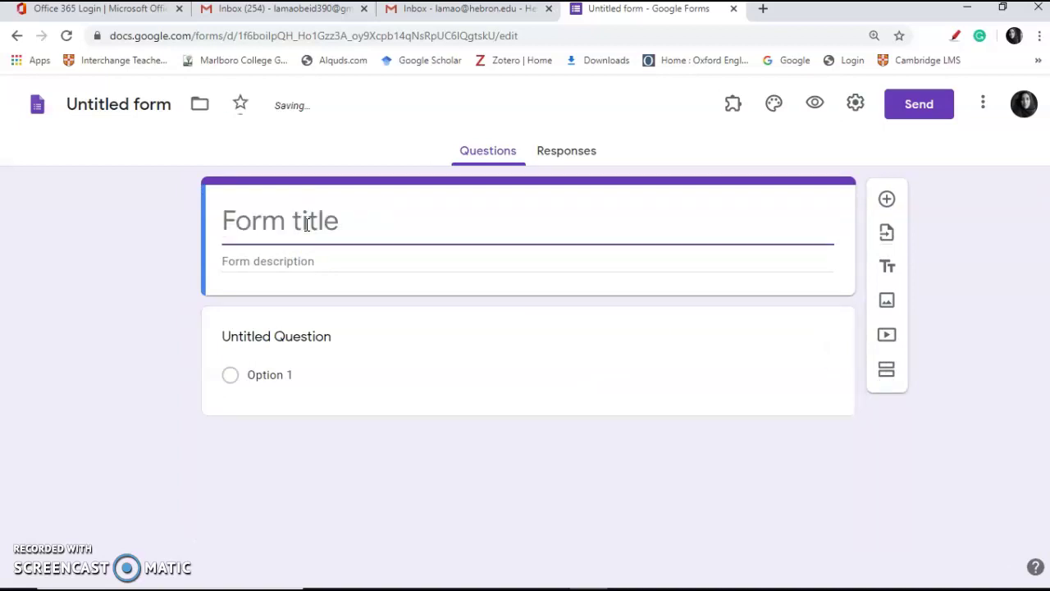
text(حضور وعياب)
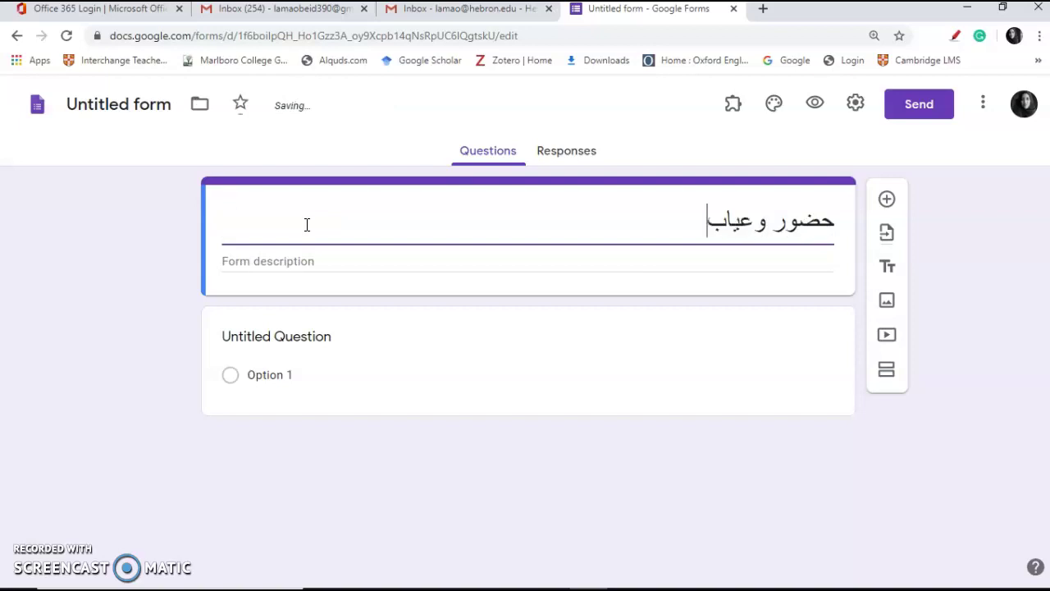
text(==)
key(BackSpace)
key(BackSpace)
key(BackSpace)
key(BackSpace)
key(BackSpace)
key(BackSpace)
text(غياب انجليزي)
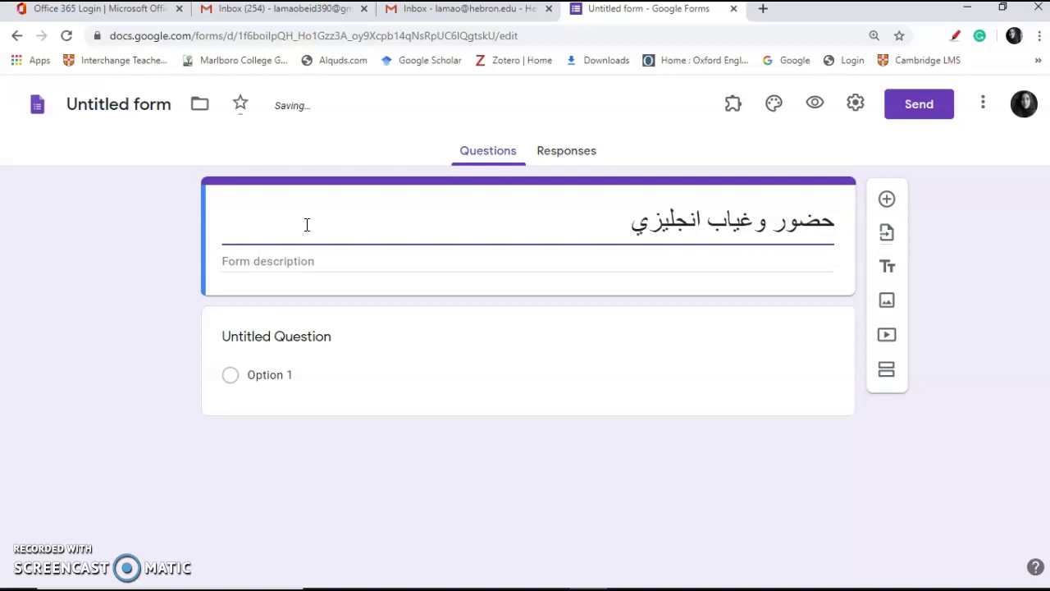
text( شعبة 1)
click(321, 244)
triple_click(604, 220)
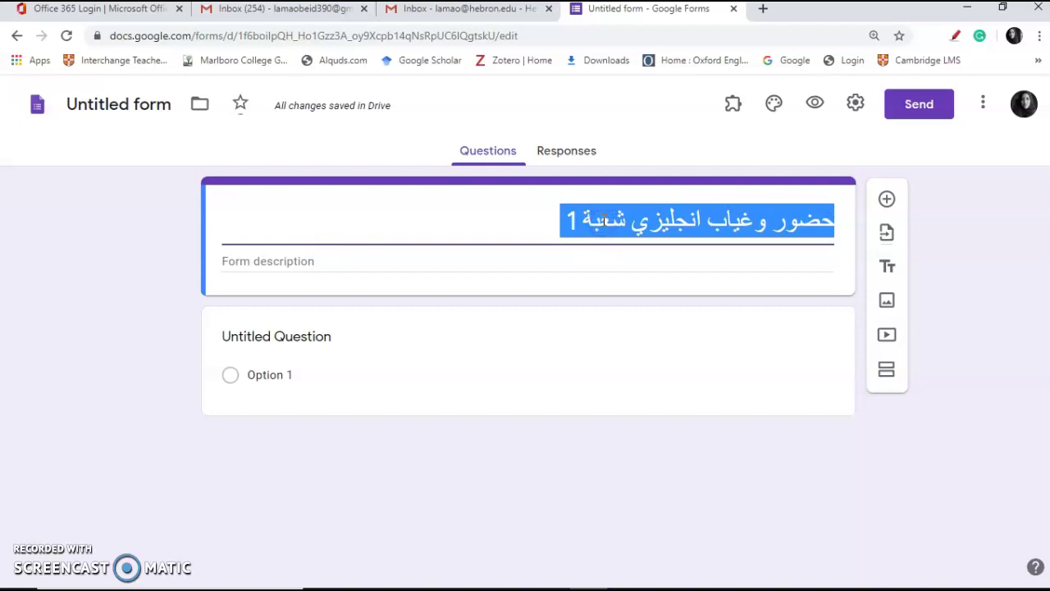
click(139, 104)
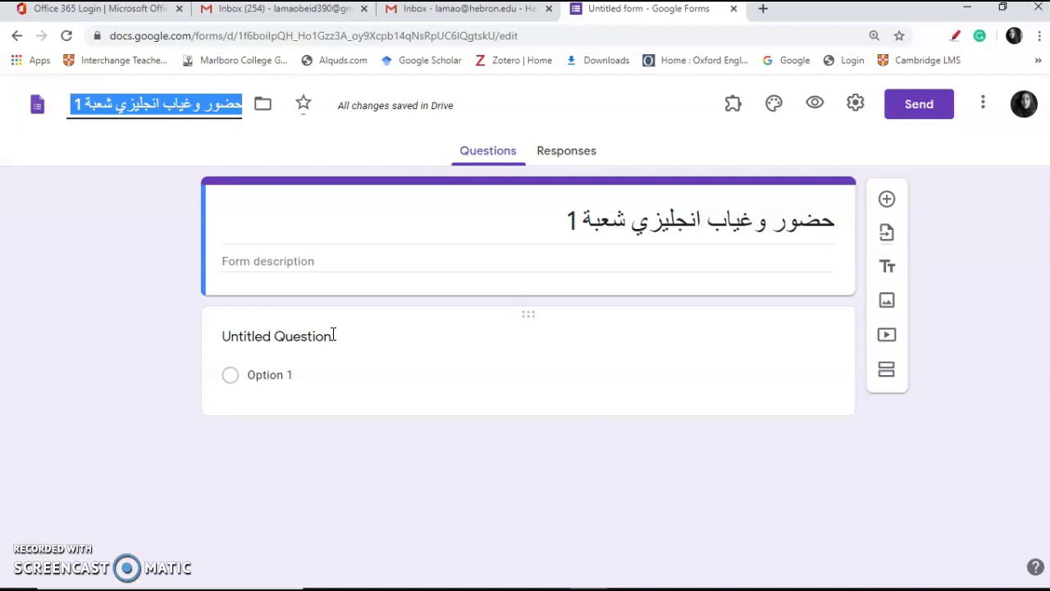
- Change the untitled question's type to Multiple choice grid
click(333, 334)
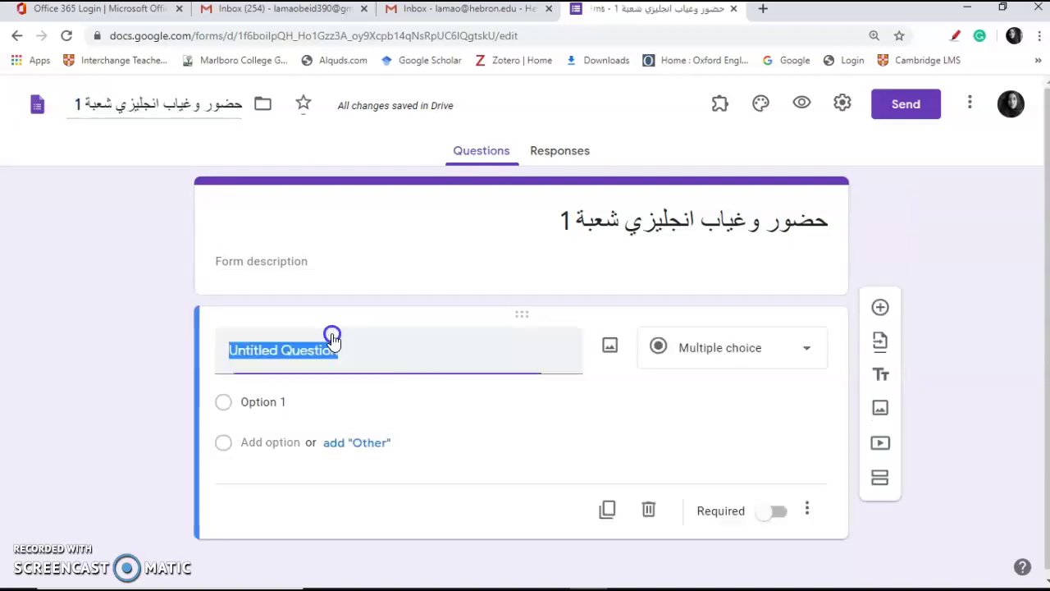
click(758, 367)
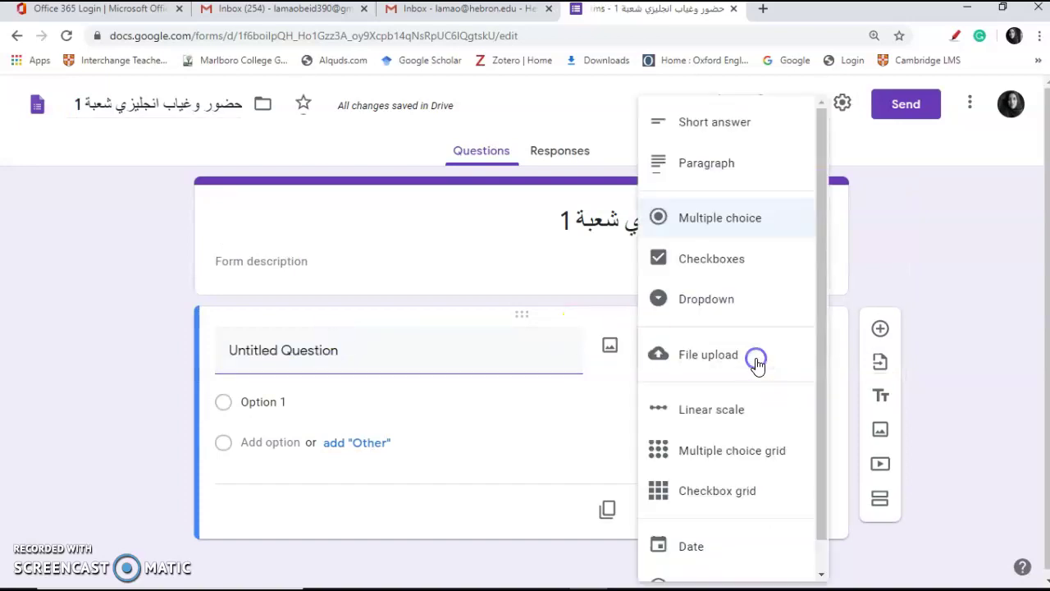
click(761, 451)
- Set the grid question's title to "الحضور"
click(402, 344)
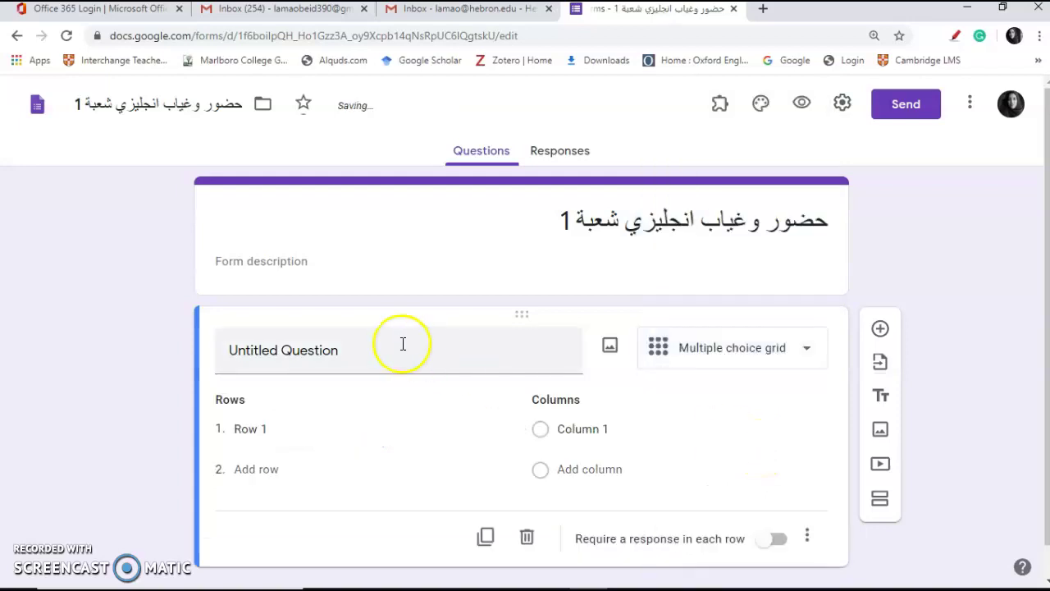
click(403, 345)
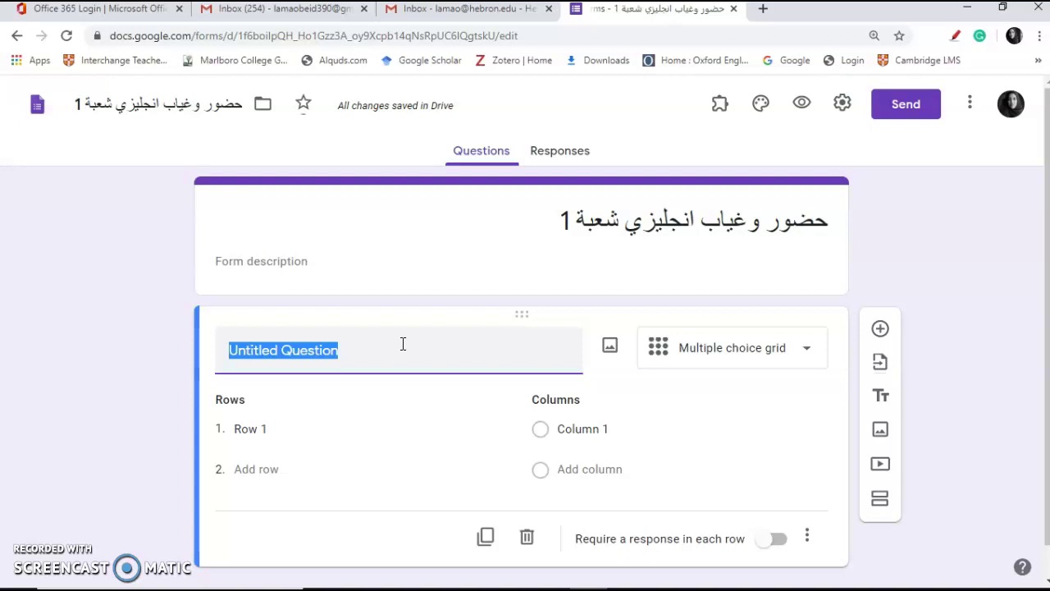
text(ق)
key(BackSpace)
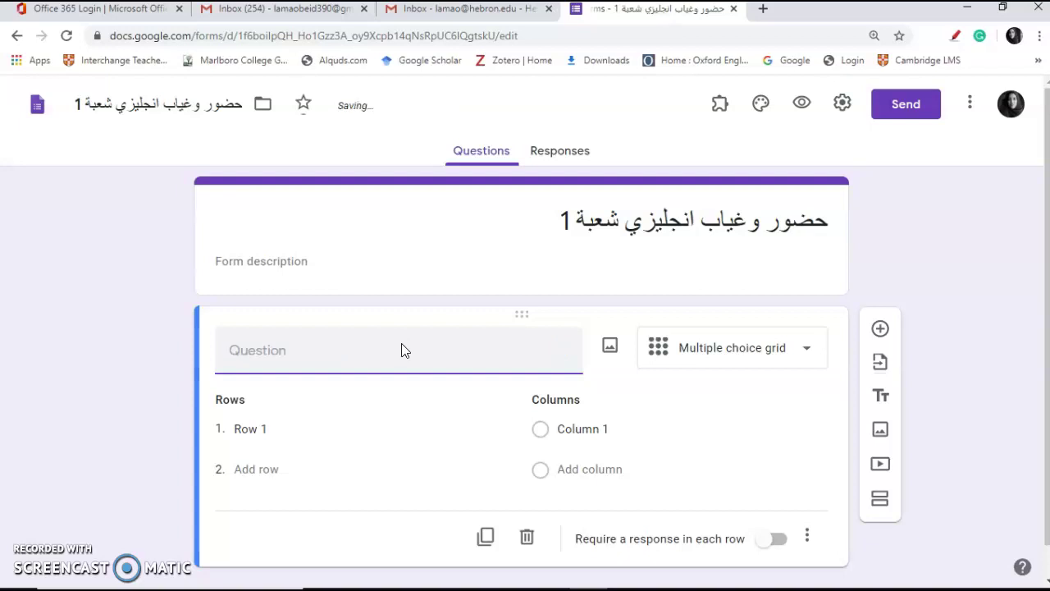
text(الحضور)
- Label the grid's first row with the first student's name in English letters
click(284, 432)
click(271, 427)
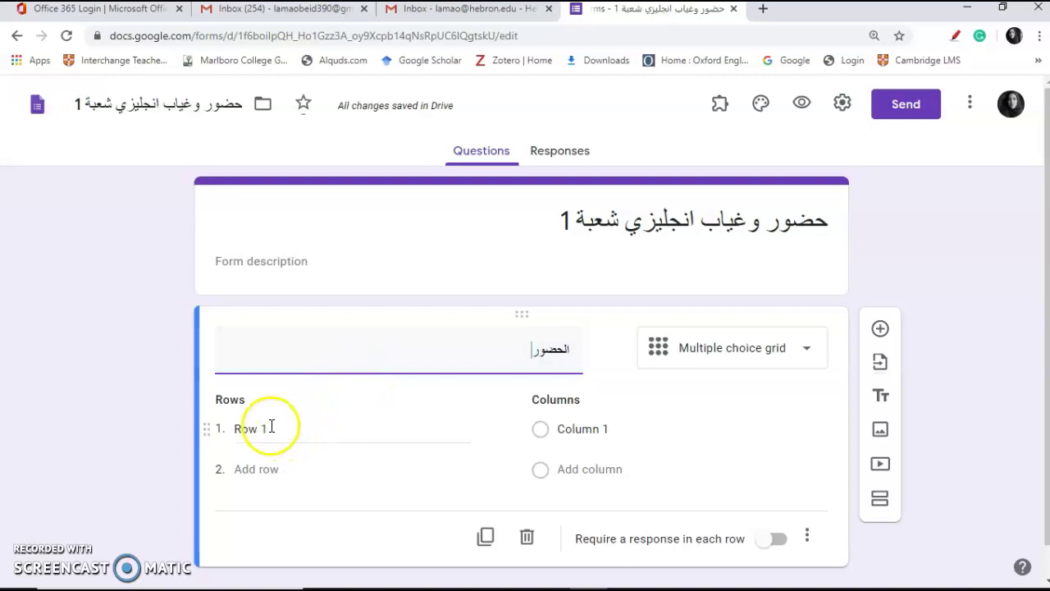
click(272, 426)
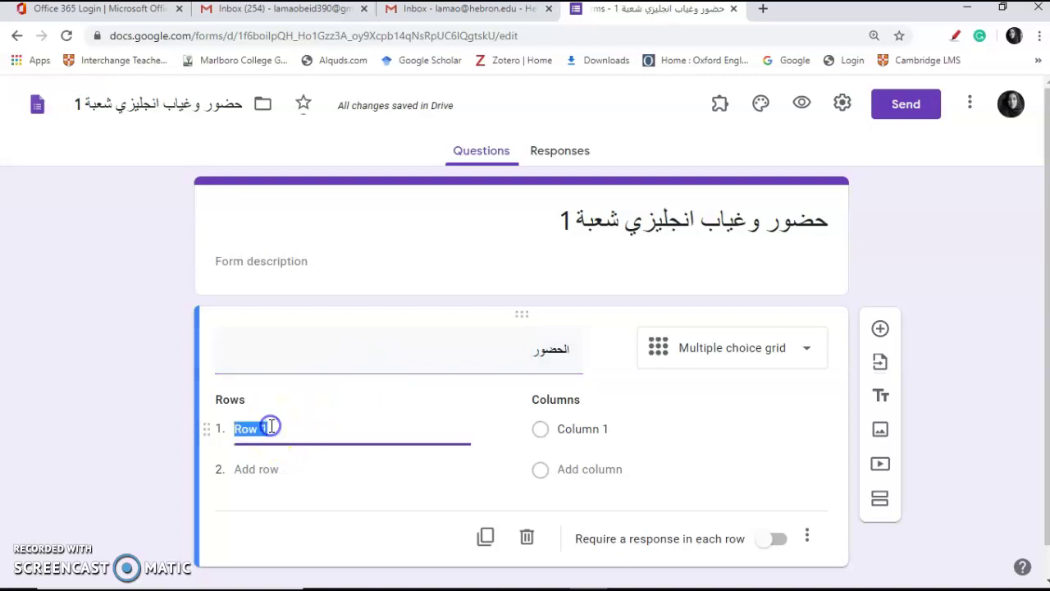
key(BackSpace)
text(شعش)
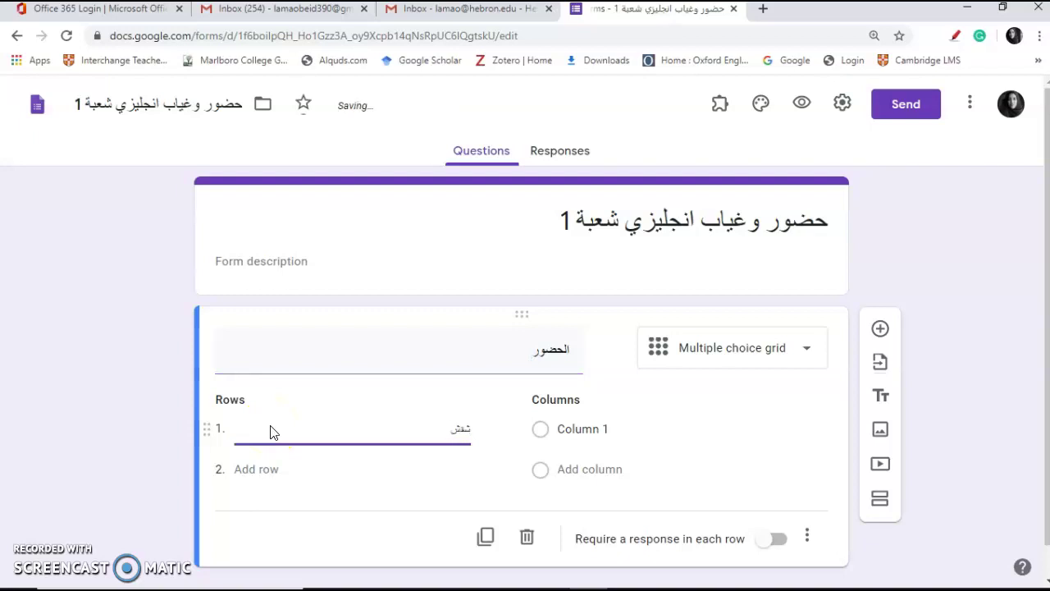
key(BackSpace)
key(BackSpace)
key(BackSpace)
text(Sarah)
- Add a second and a third grid row labelled with the other two students' names
click(274, 454)
click(275, 468)
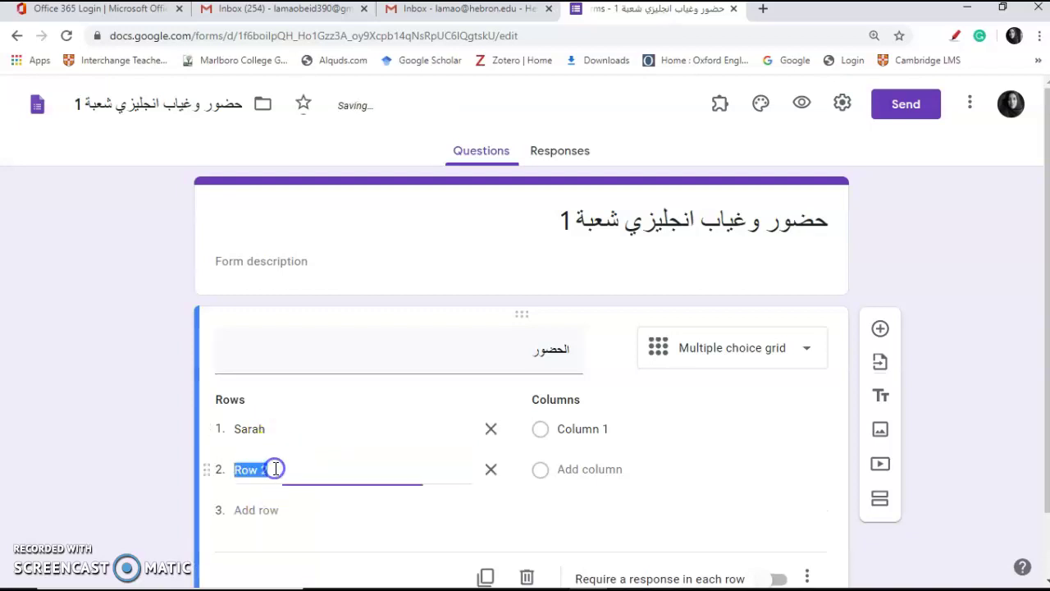
text(Ahmad)
click(275, 509)
click(276, 509)
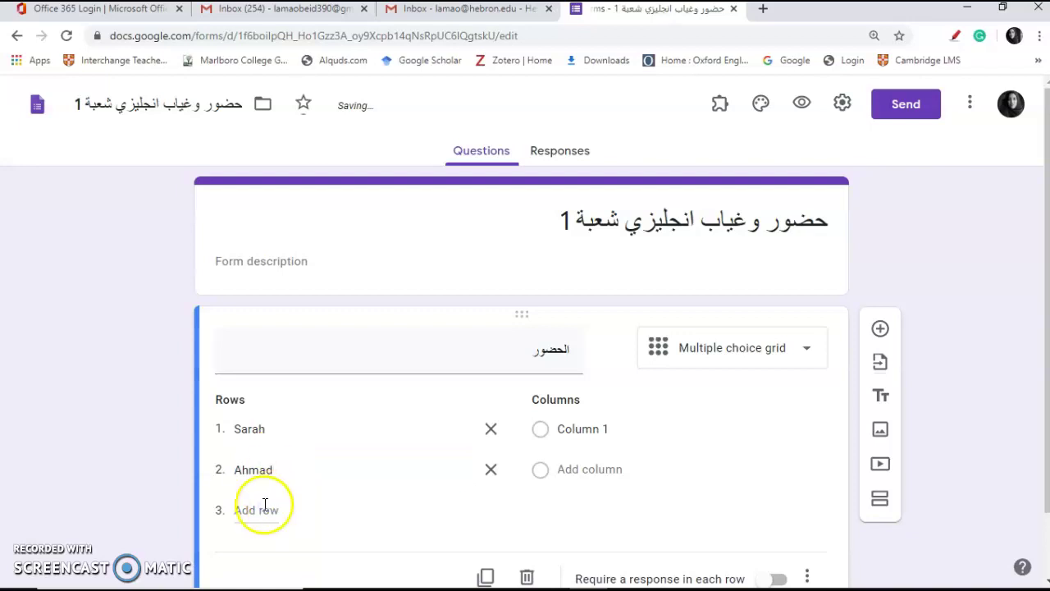
text(Mohammad)
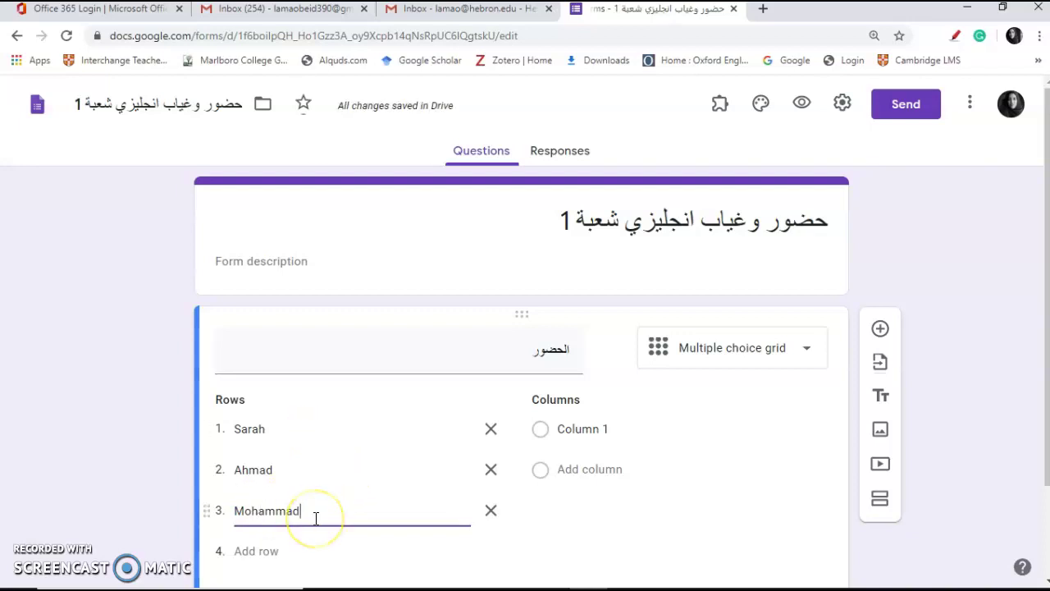
- Label the grid's two columns "حاضر" and "غائب", removing the extra third column
click(649, 427)
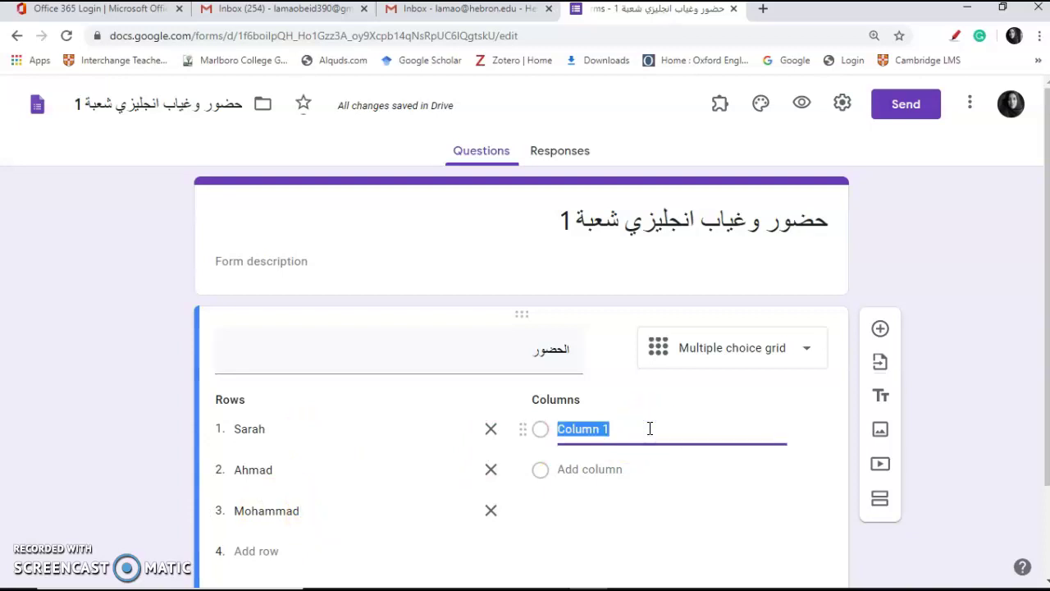
text(p)
key(BackSpace)
text(حاضر)
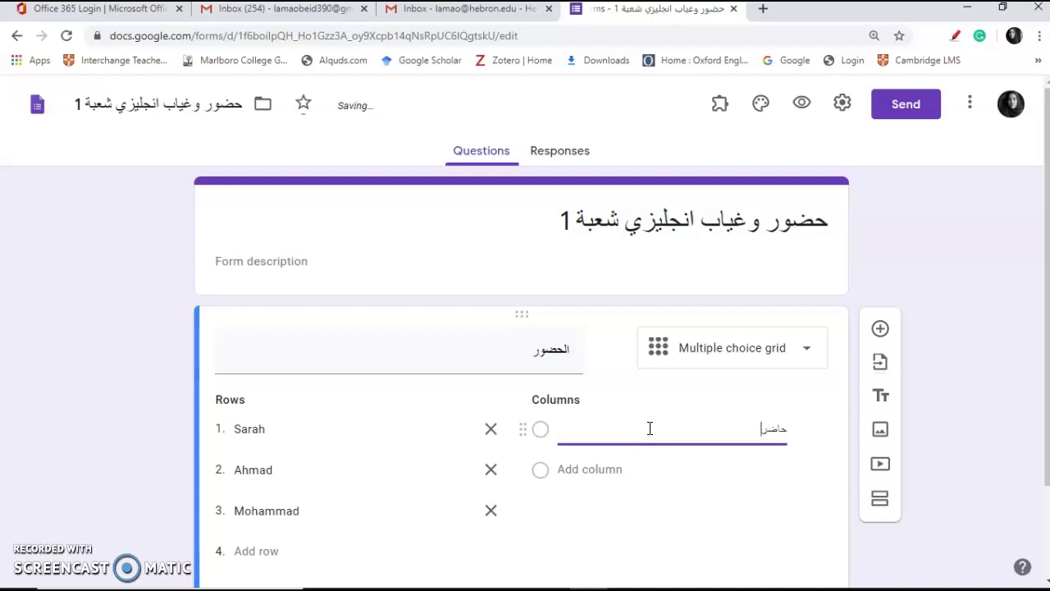
click(636, 469)
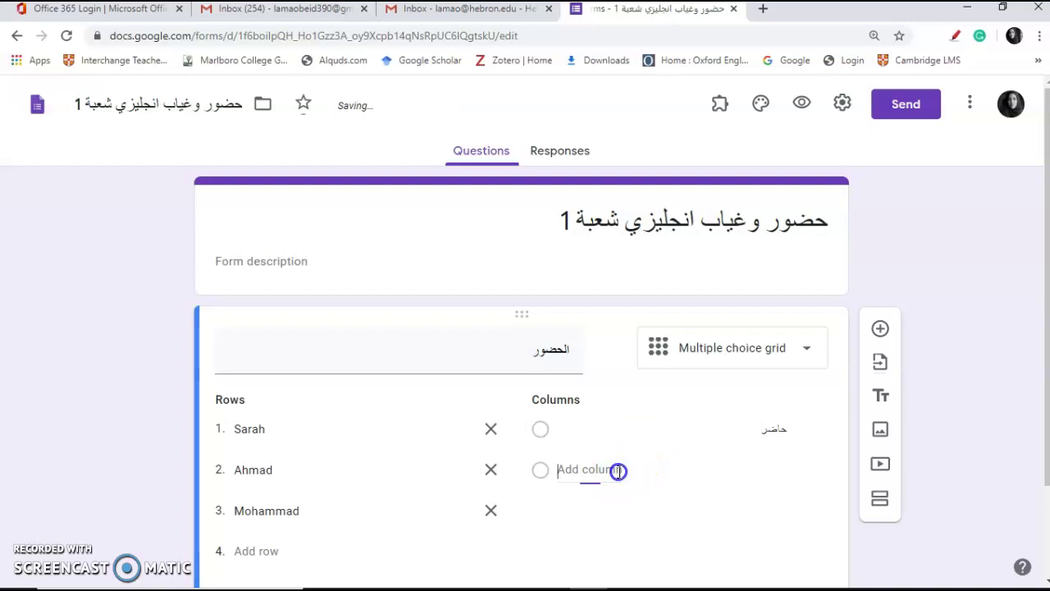
text(غائب)
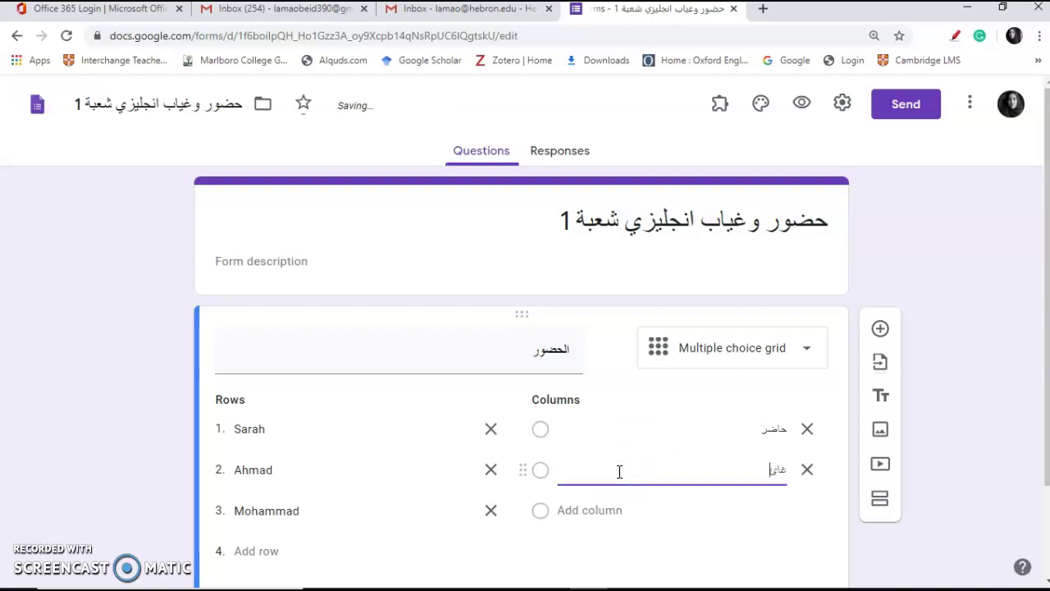
click(605, 510)
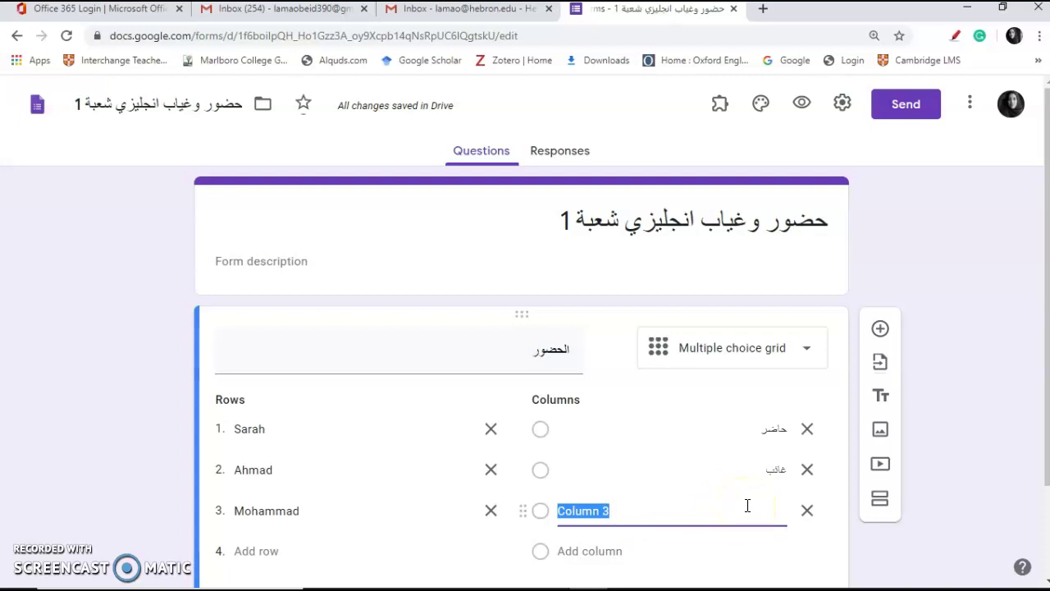
click(809, 511)
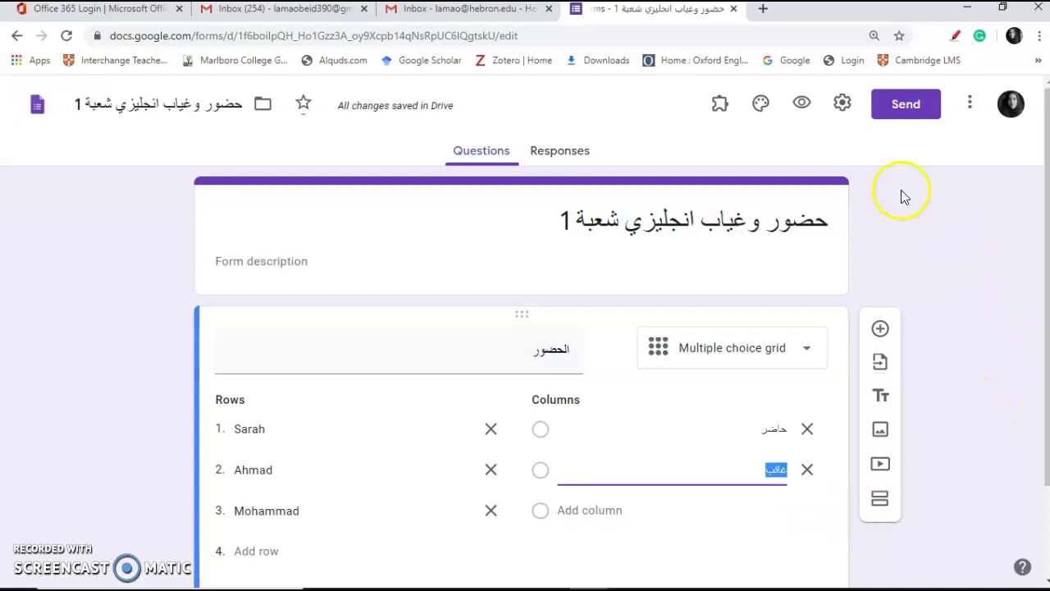
- Review the form's General, Quizzes and Presentation settings and save the settings dialog
click(844, 104)
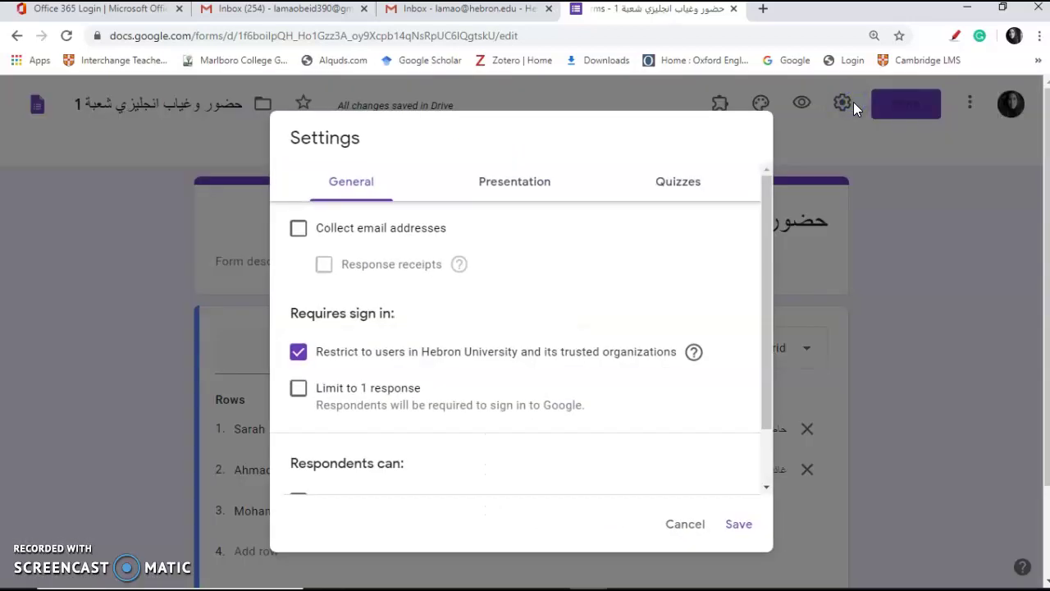
drag(766, 269, 748, 339)
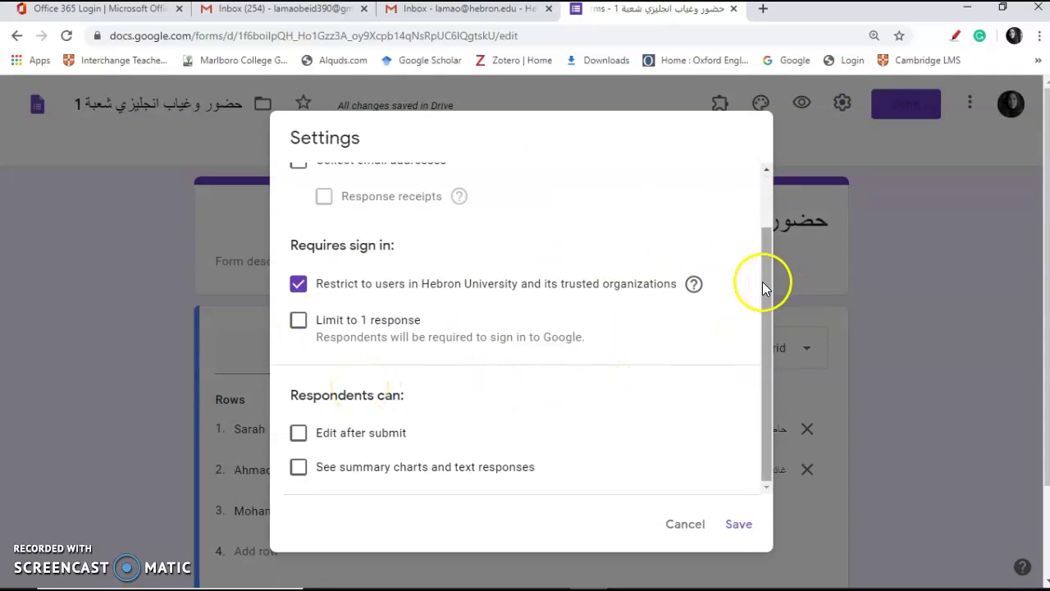
drag(766, 281, 768, 225)
click(697, 197)
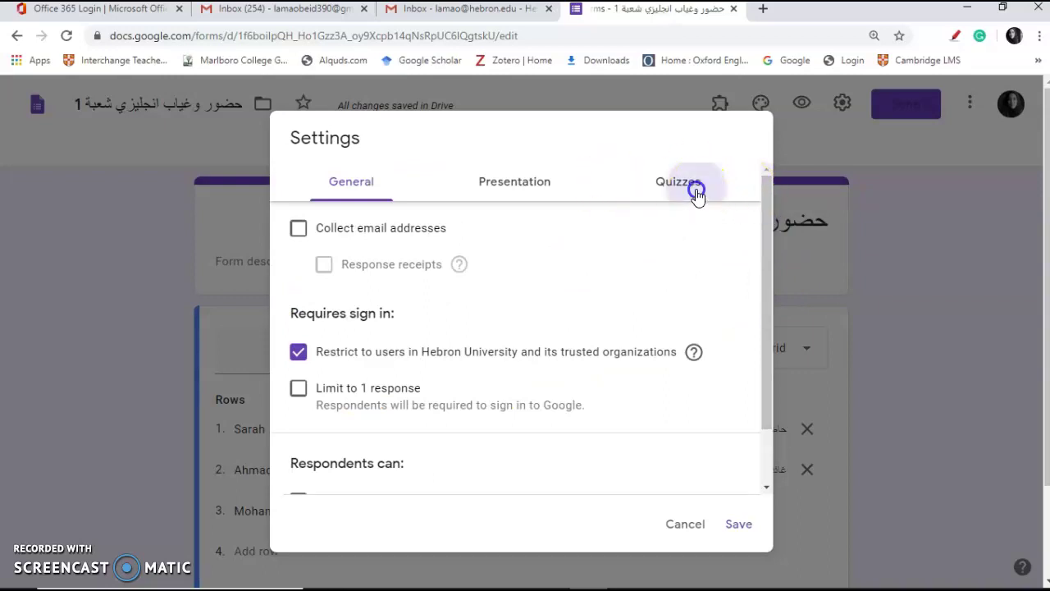
click(500, 171)
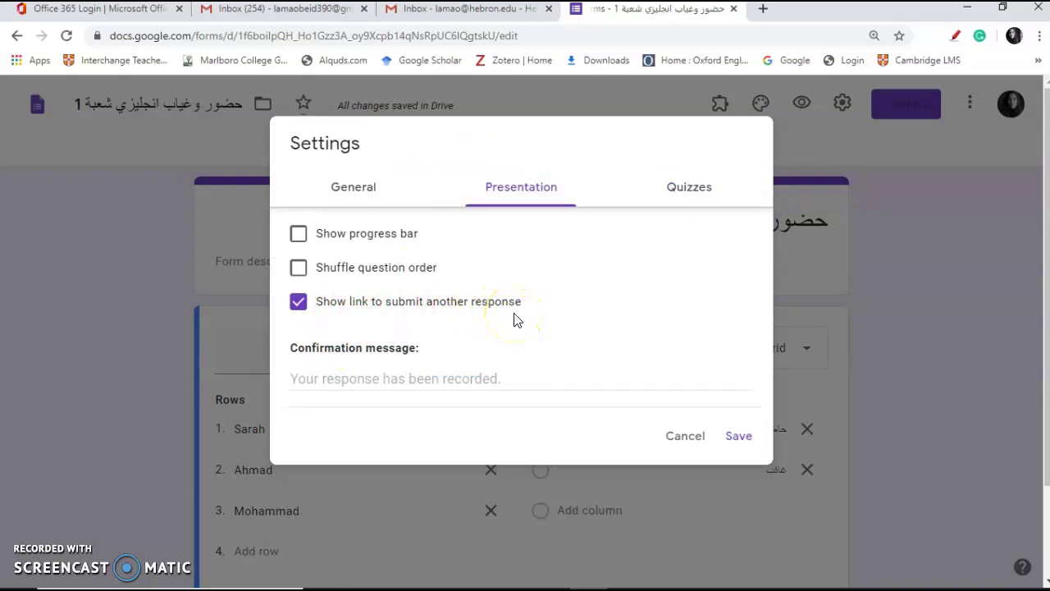
click(348, 201)
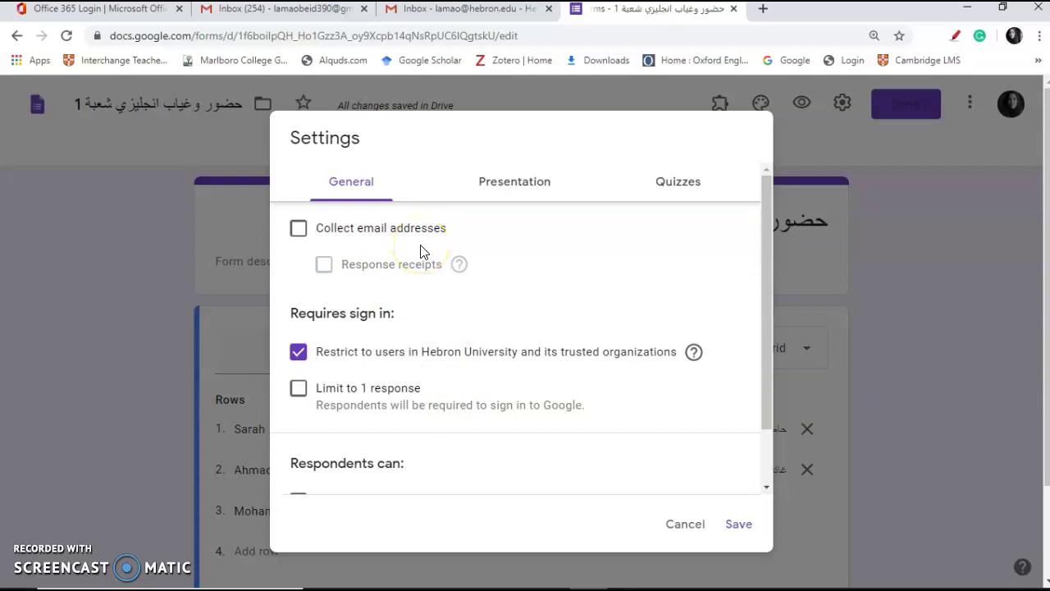
click(742, 529)
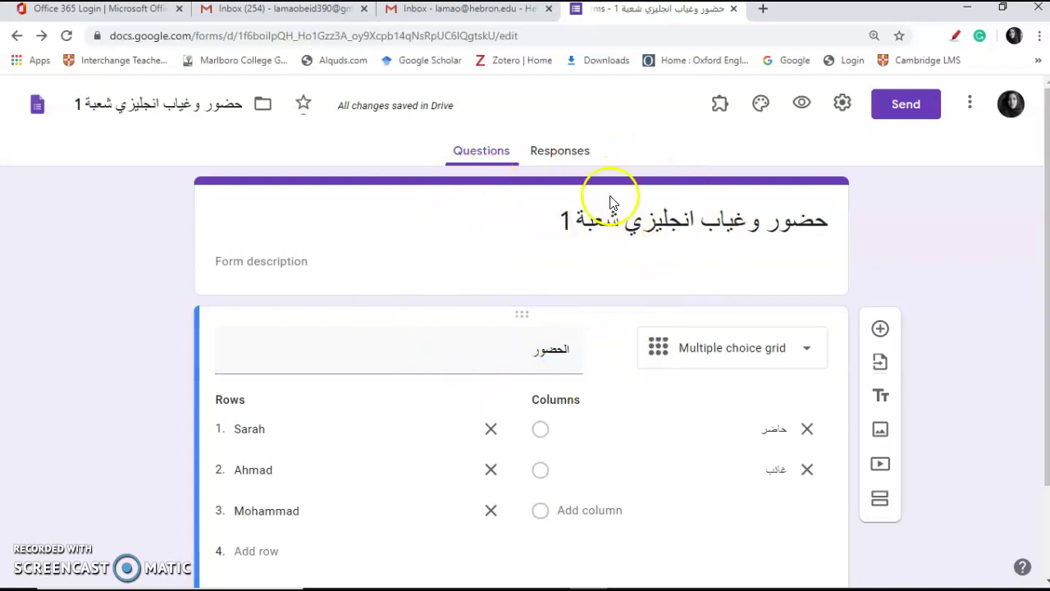
- Preview the form, mark the first and third students "حاضر" and the second "غائب", and submit the response
click(804, 116)
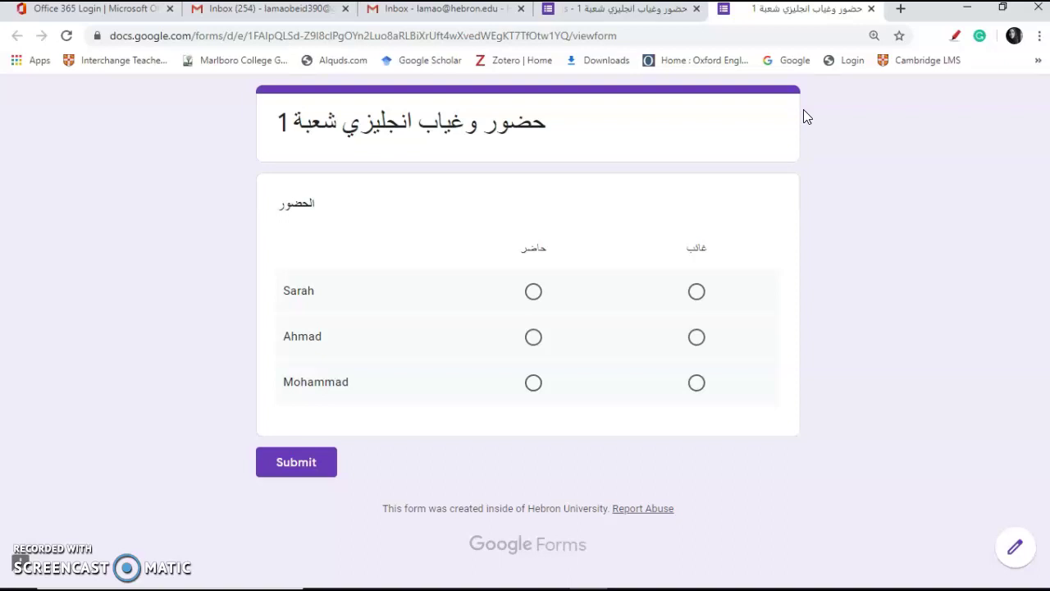
click(533, 291)
click(696, 337)
click(533, 385)
click(297, 463)
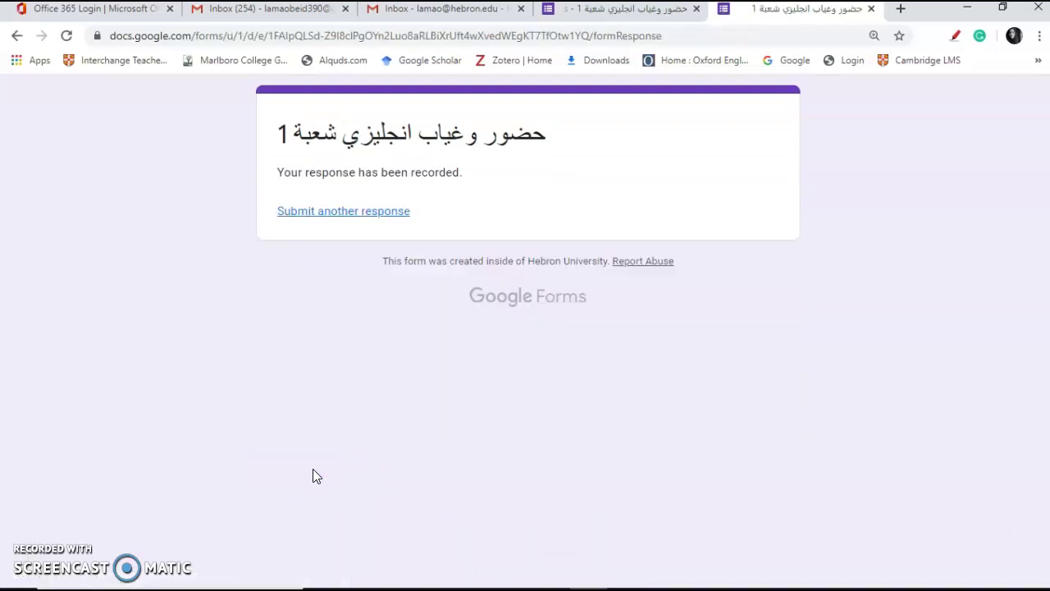
- Close the submitted form and examine each student's attendance bar in the response summary
click(872, 9)
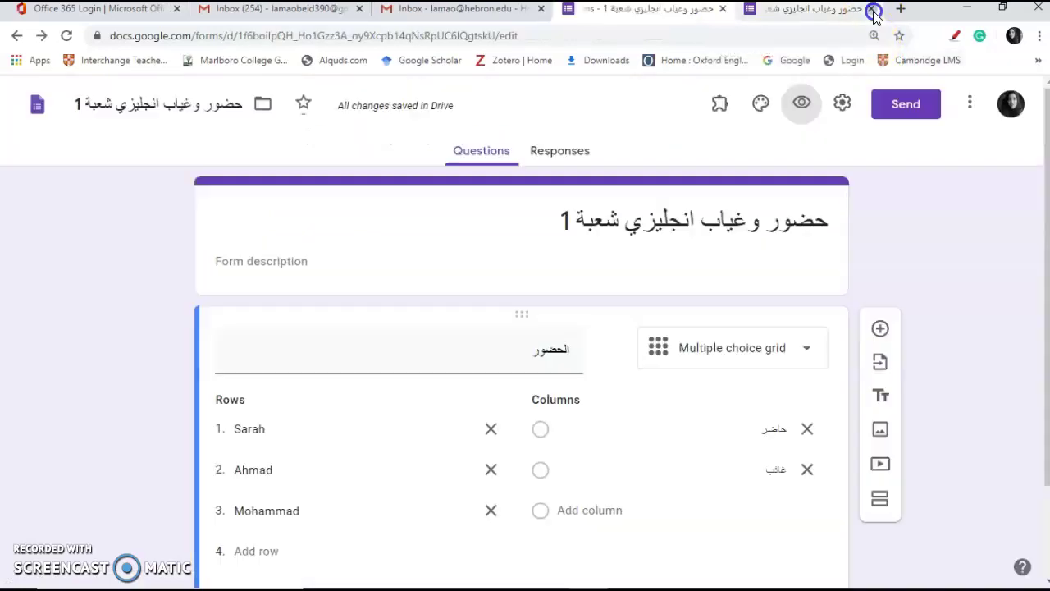
click(545, 156)
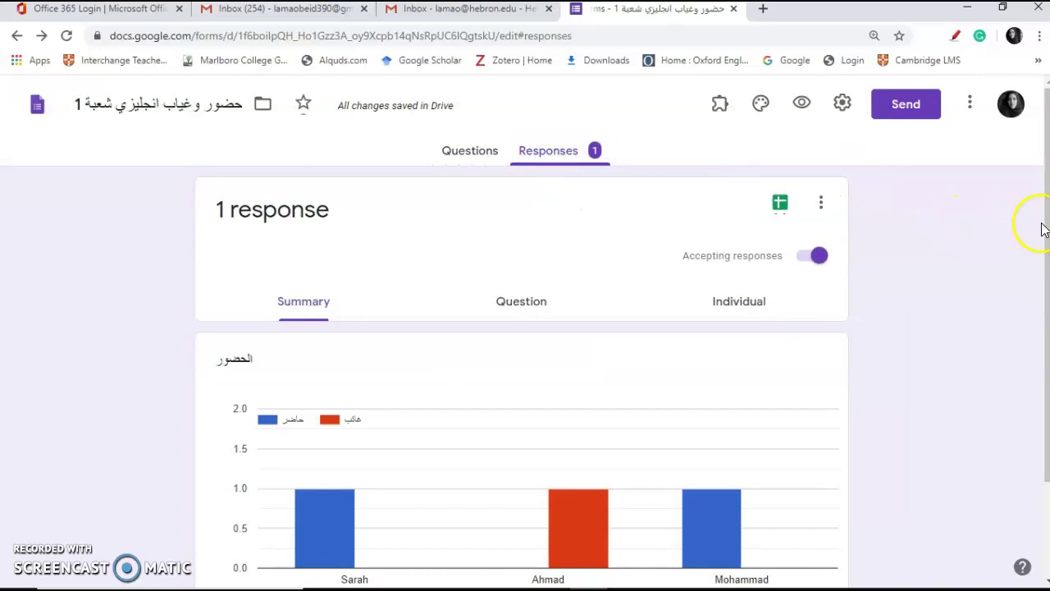
drag(1044, 229, 1012, 287)
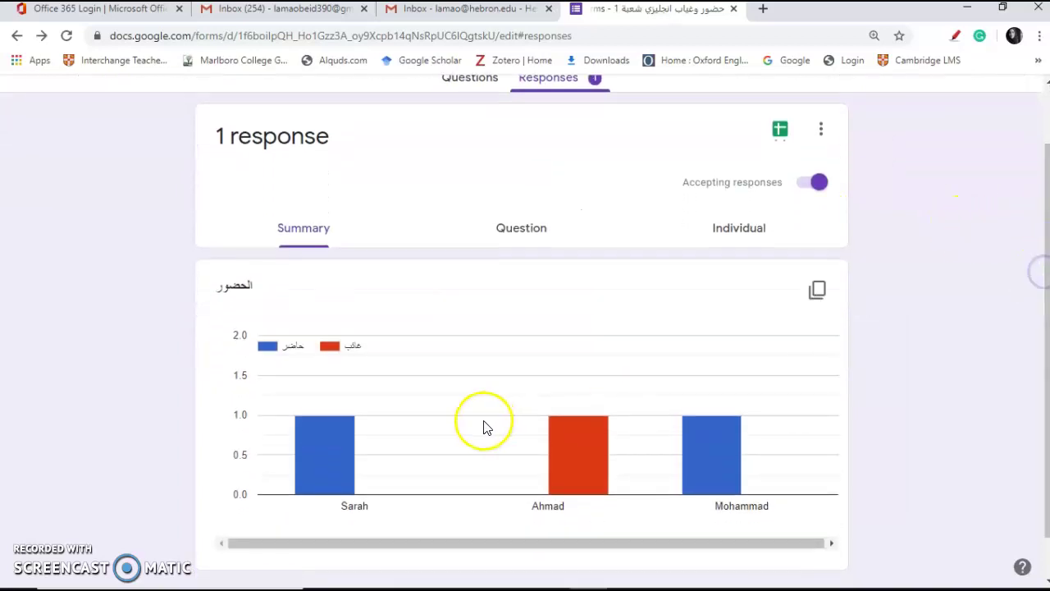
mouse_move(328, 441)
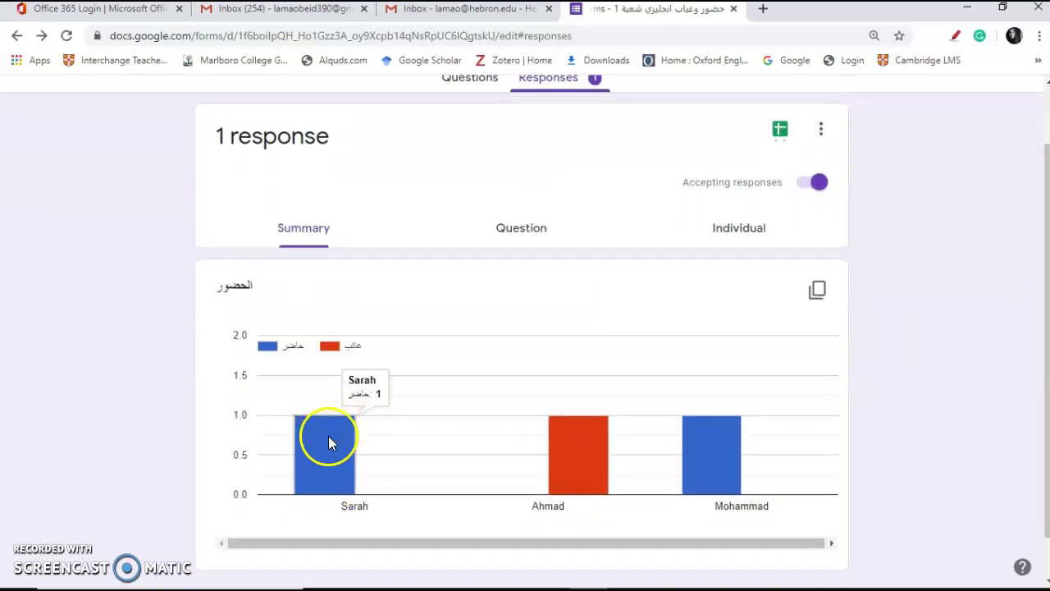
mouse_move(556, 456)
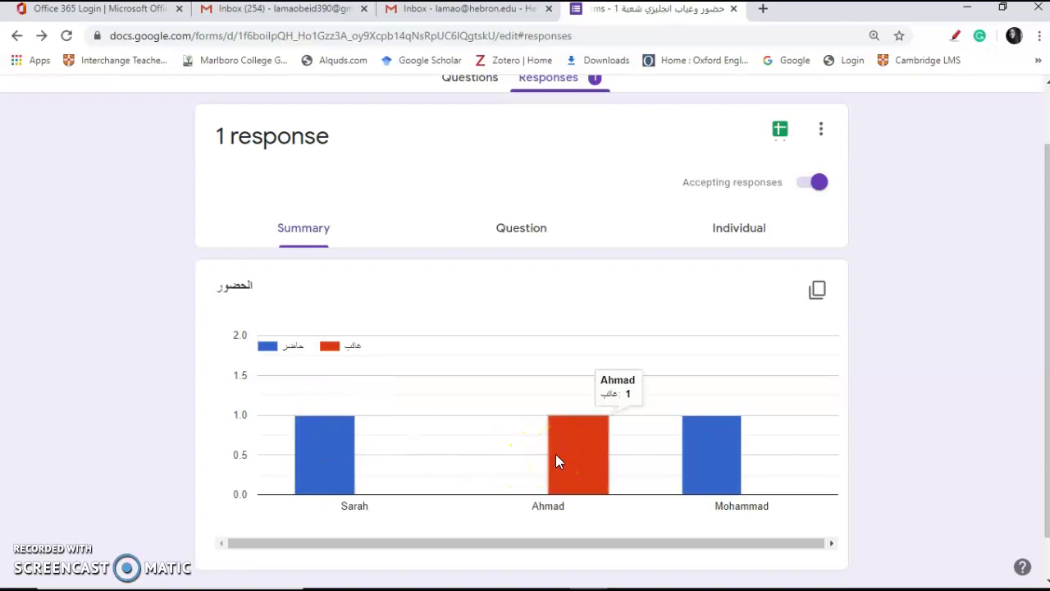
mouse_move(704, 445)
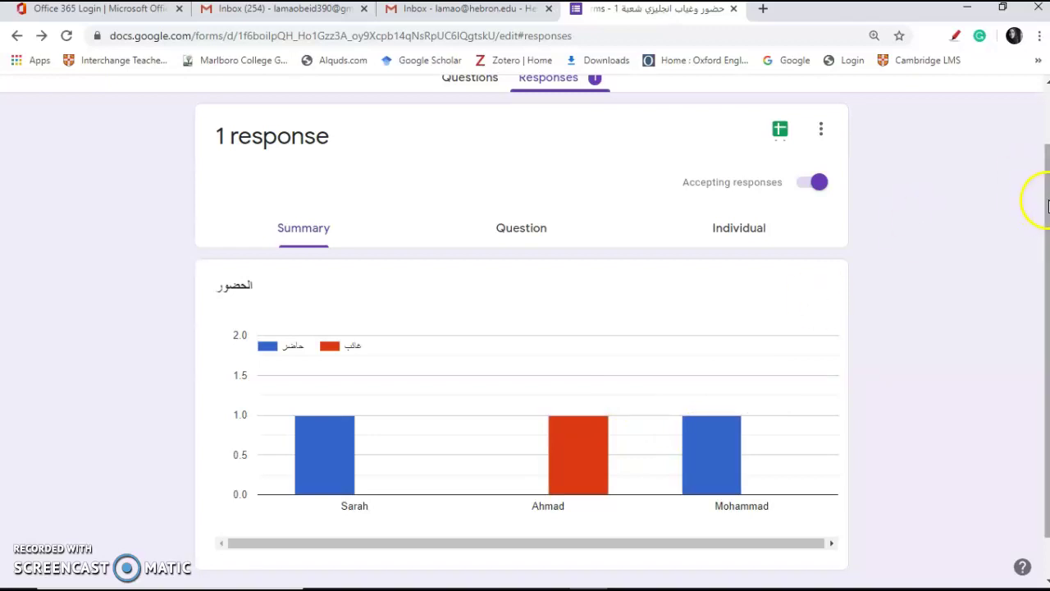
drag(1042, 199, 1046, 153)
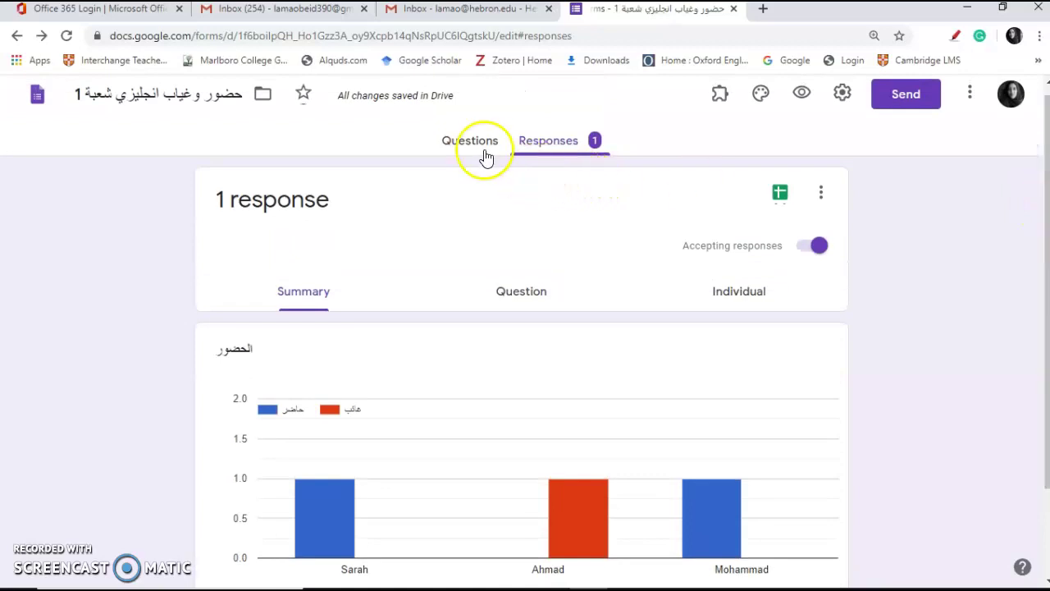
- Preview the form again, mark the first student "غائب" and the second and third "حاضر", and submit the response
click(447, 141)
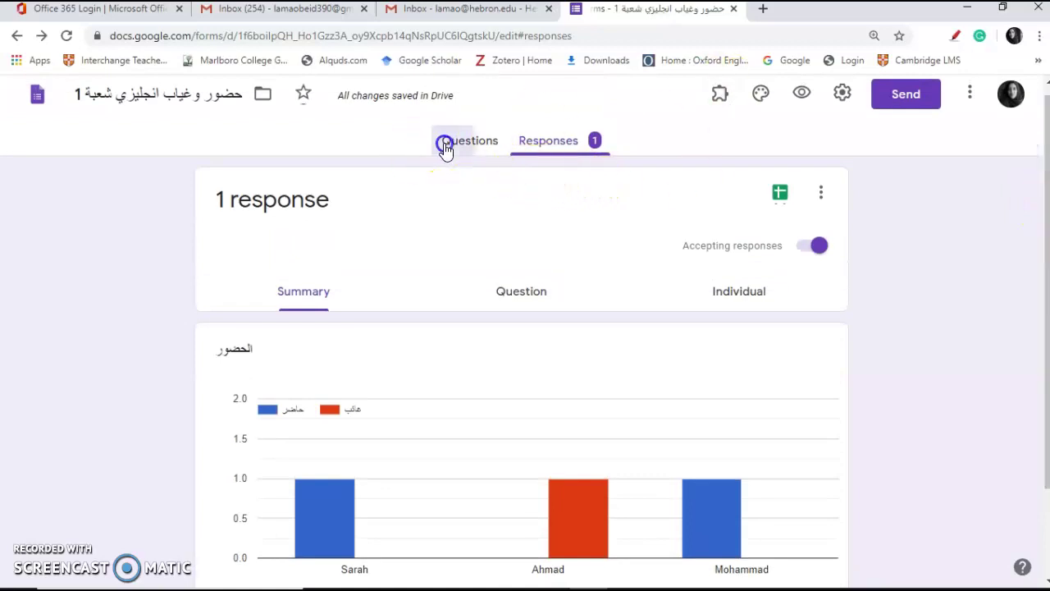
click(802, 97)
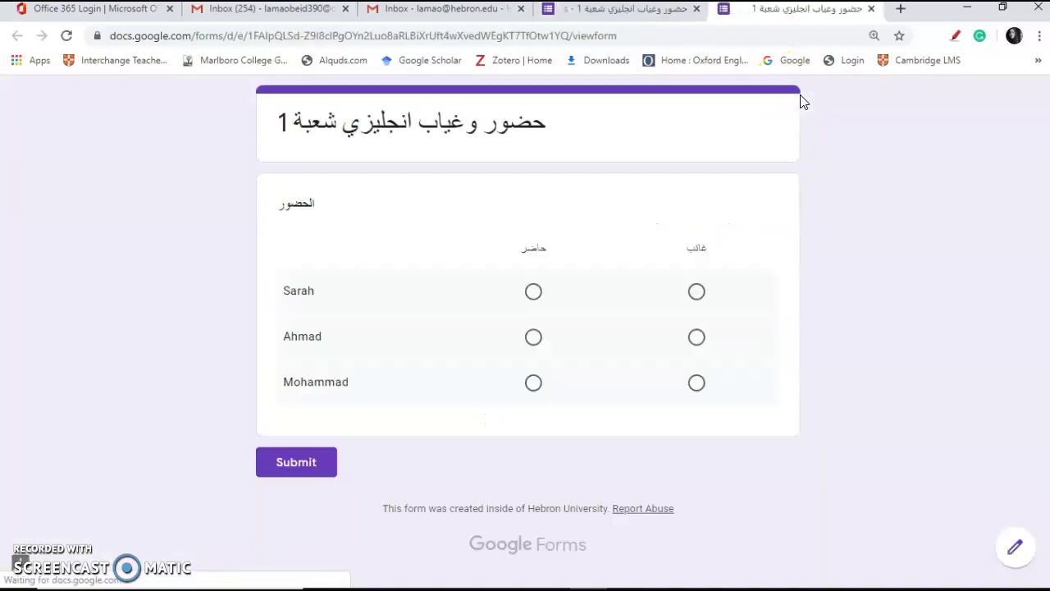
click(695, 292)
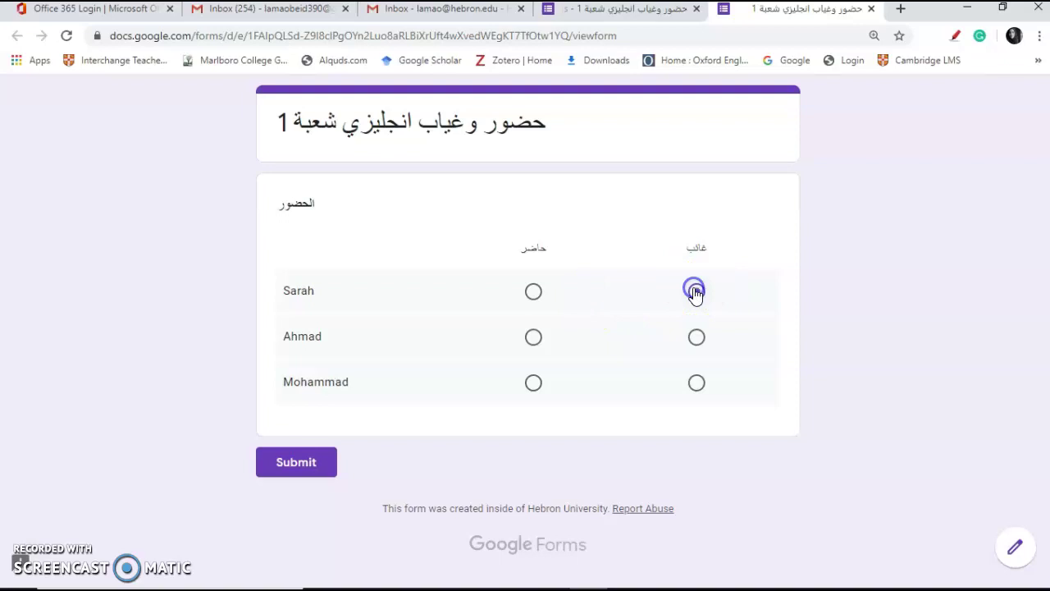
click(532, 336)
click(534, 384)
click(305, 470)
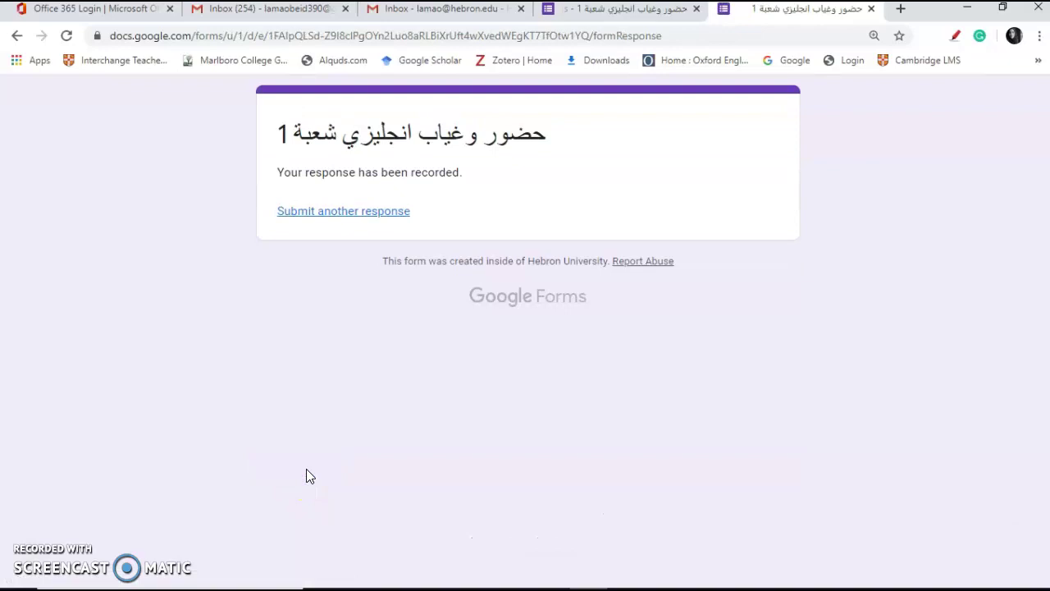
- Return to the form editor and examine the updated response summary chart for each student's present and absent counts
click(617, 10)
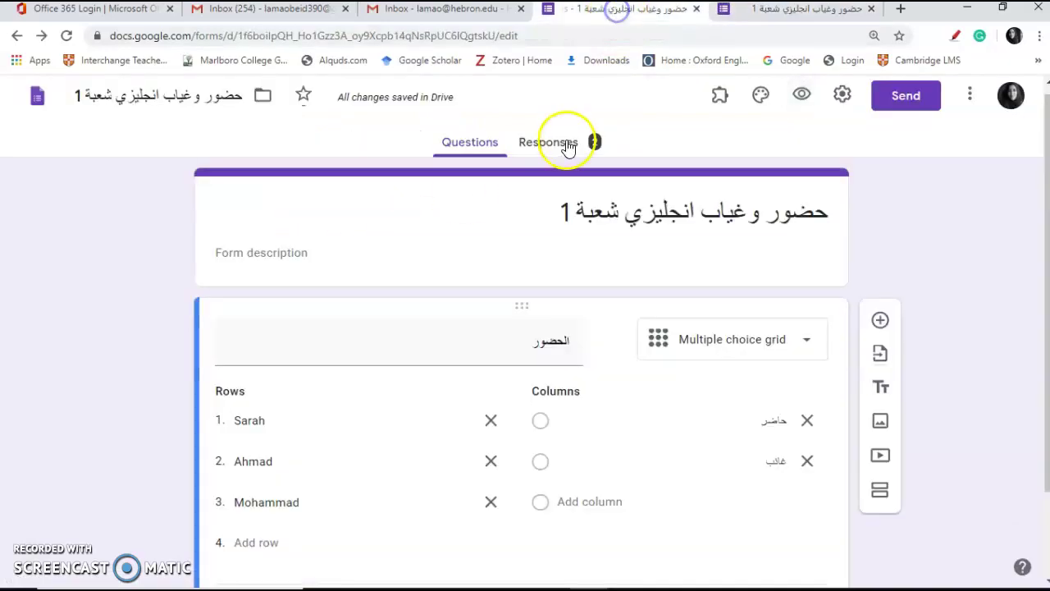
click(554, 150)
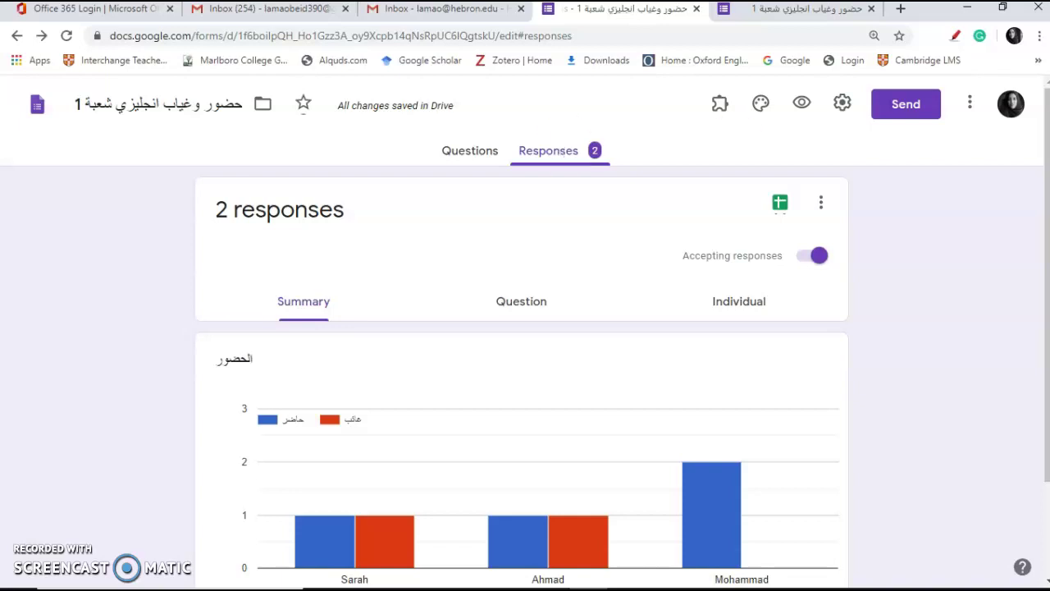
drag(1045, 140, 1038, 247)
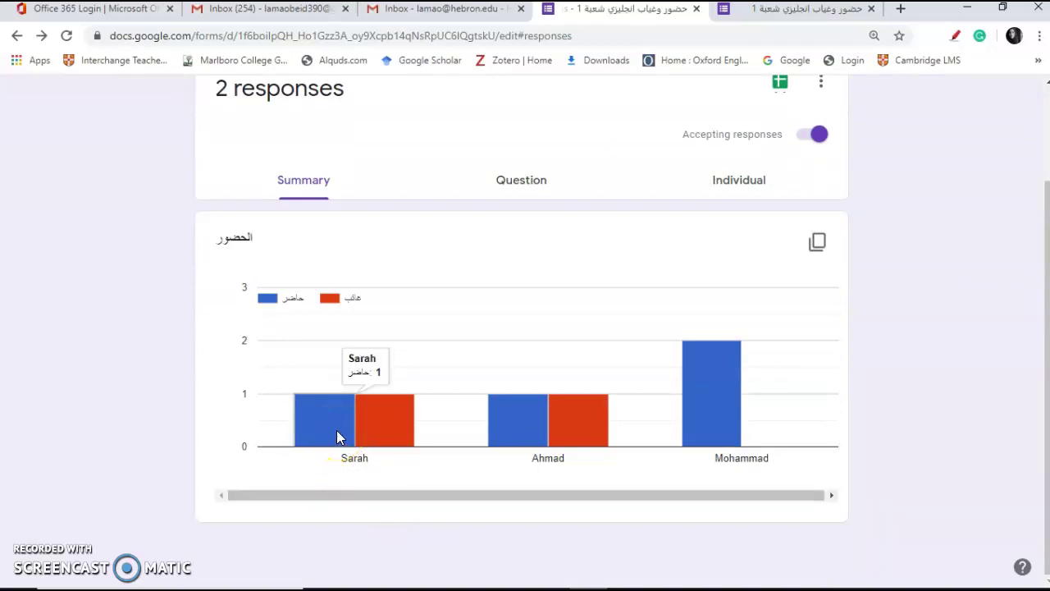
mouse_move(386, 435)
mouse_move(492, 428)
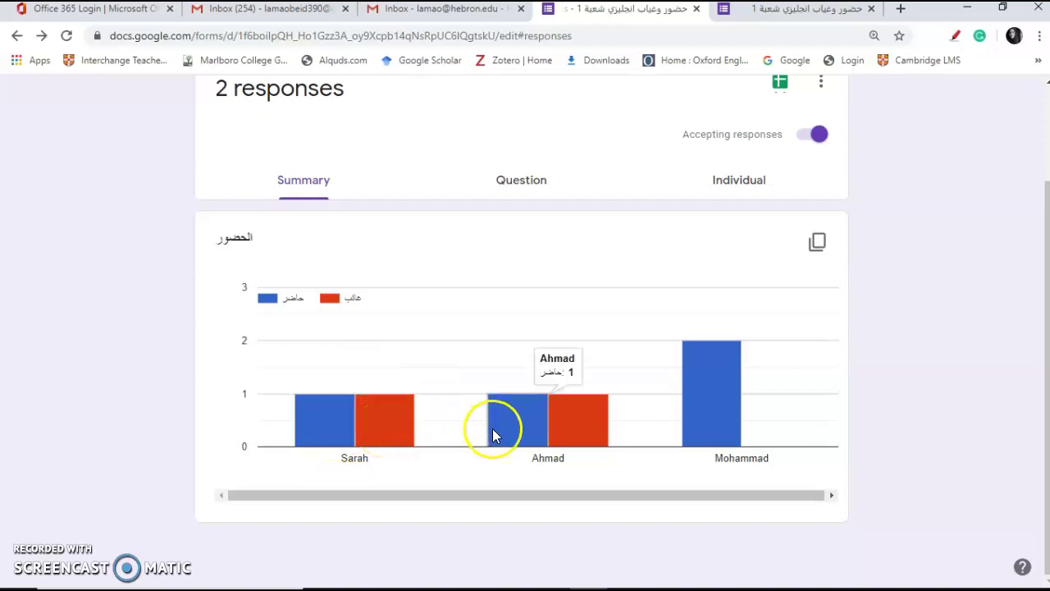
mouse_move(563, 428)
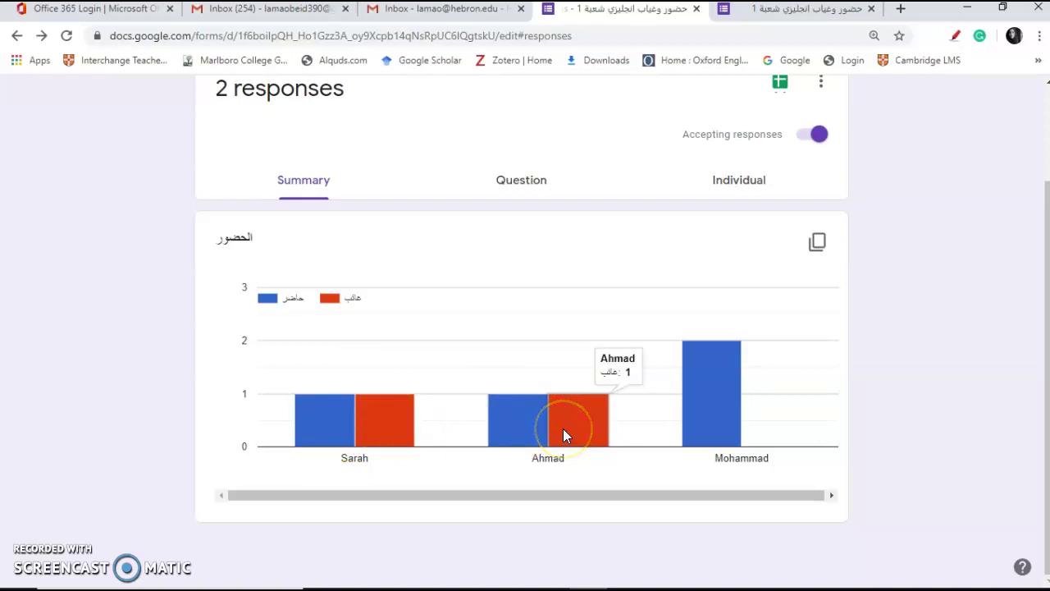
mouse_move(707, 400)
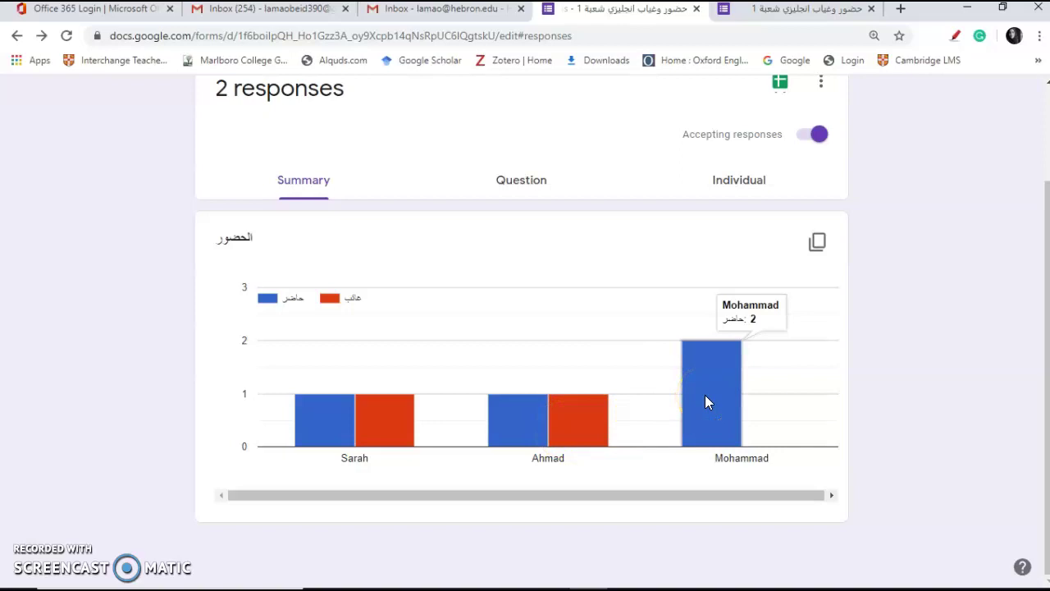
click(753, 380)
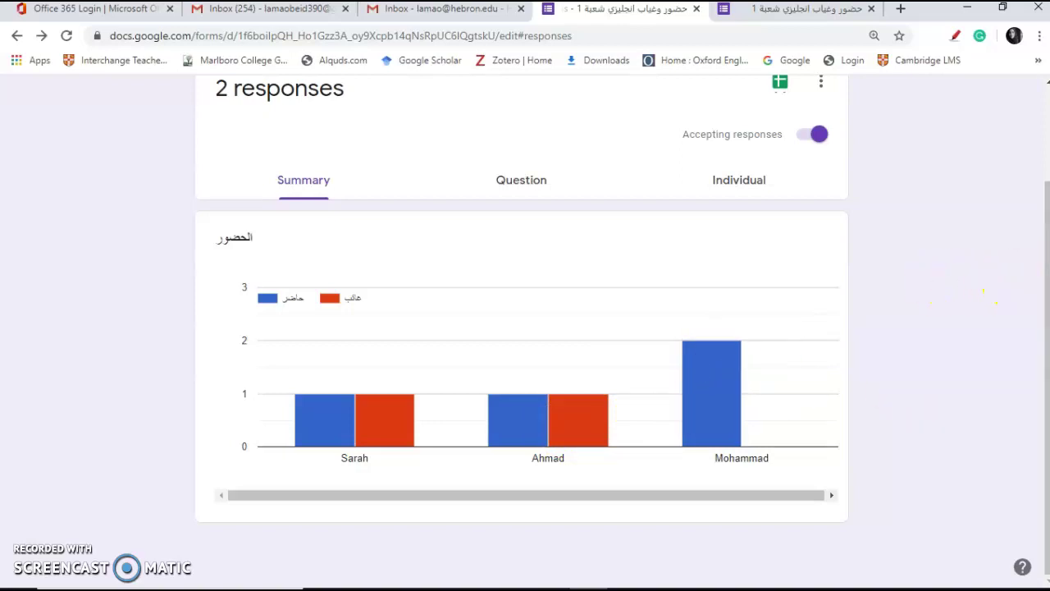
click(1043, 255)
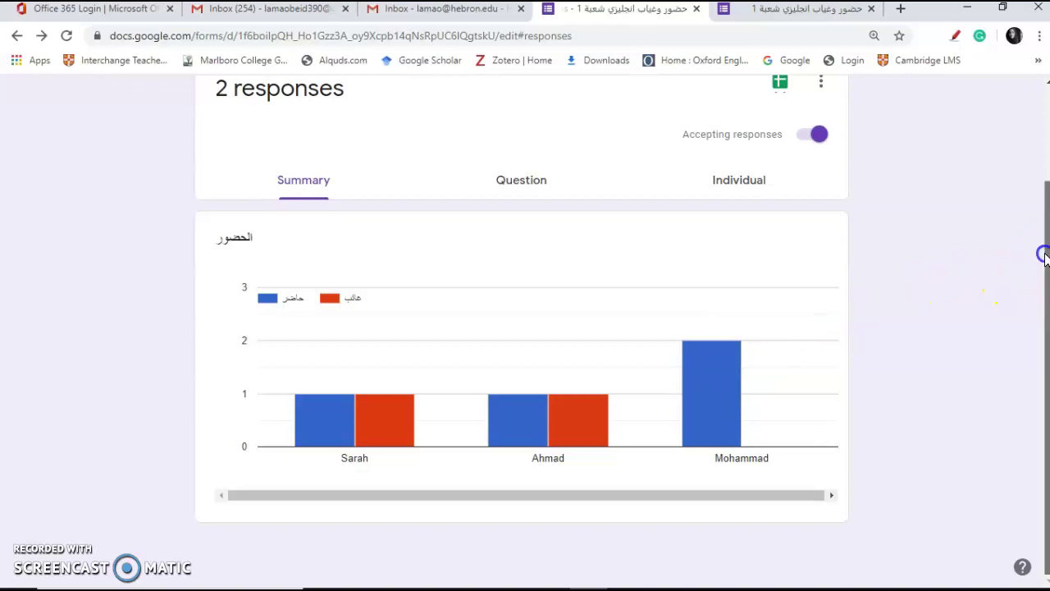
drag(1043, 255, 1043, 161)
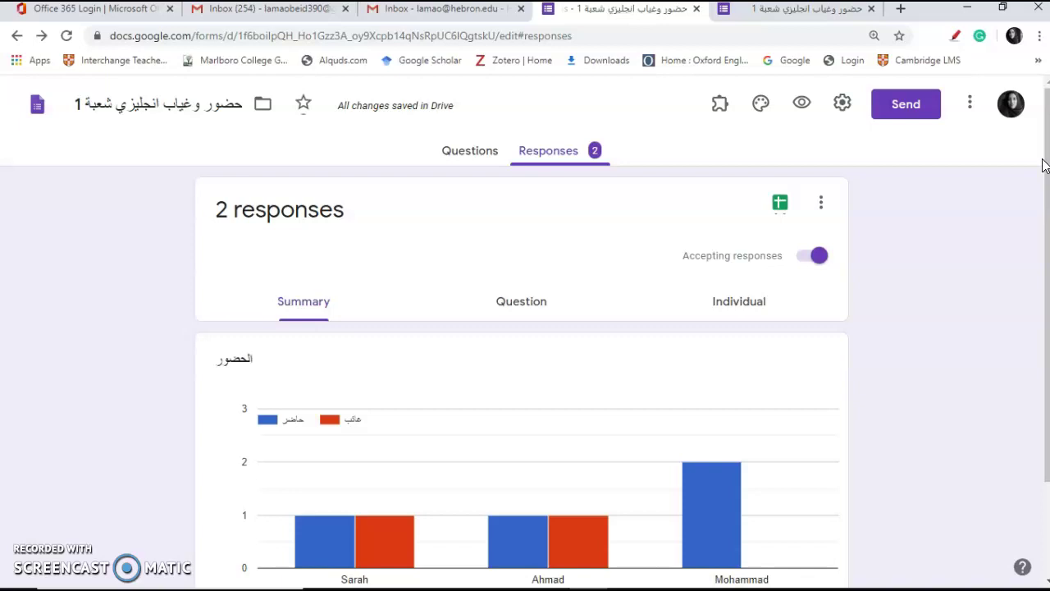
- Switch to Google Drive from the Gmail inbox and open the form "حضور وغياب انجليزي شعبة 1" from My Drive
click(427, 14)
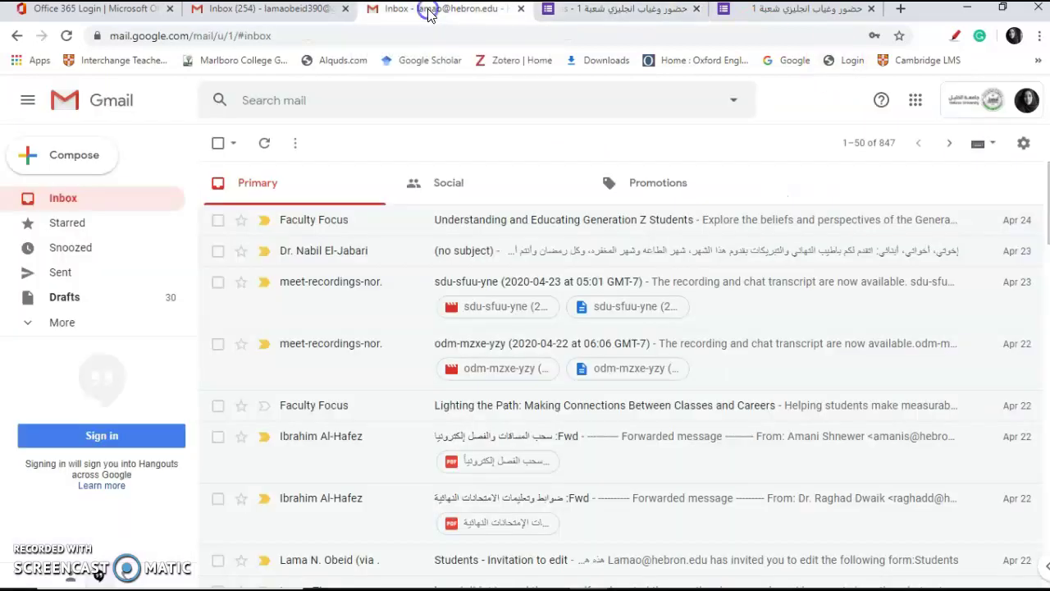
click(915, 105)
click(1011, 253)
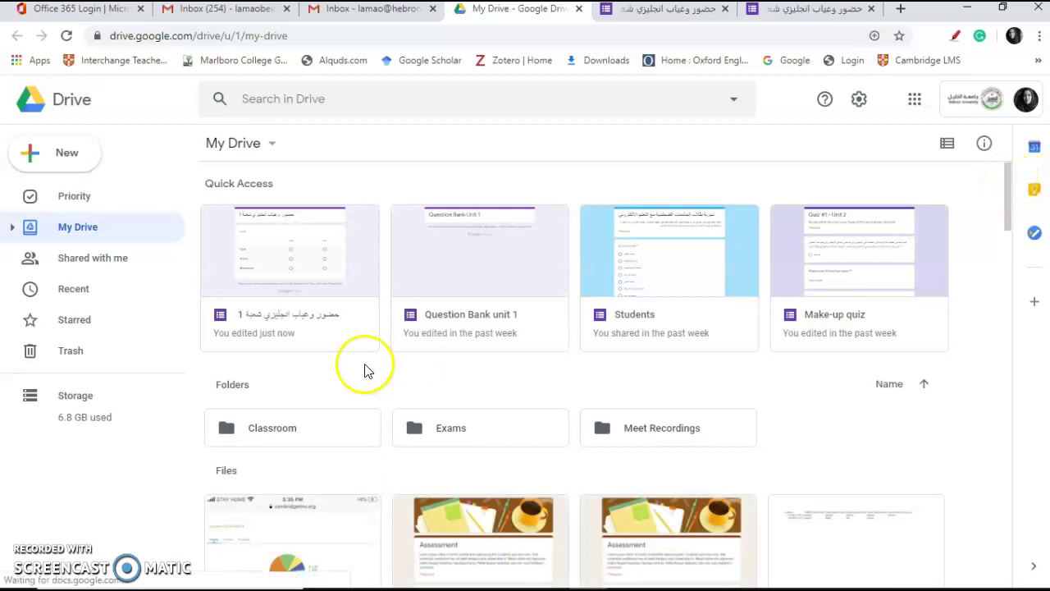
click(293, 323)
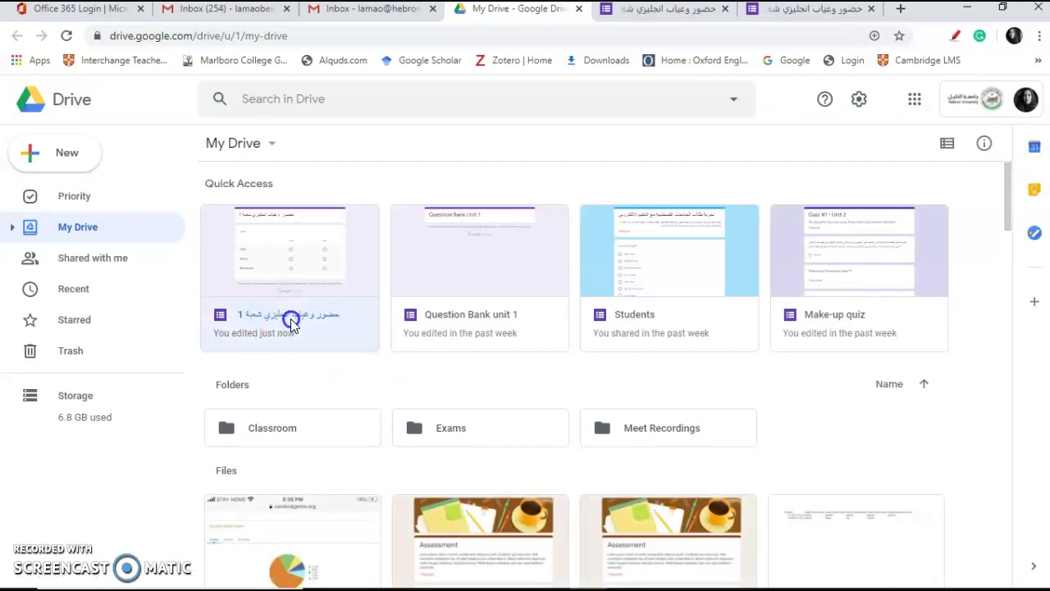
double_click(293, 322)
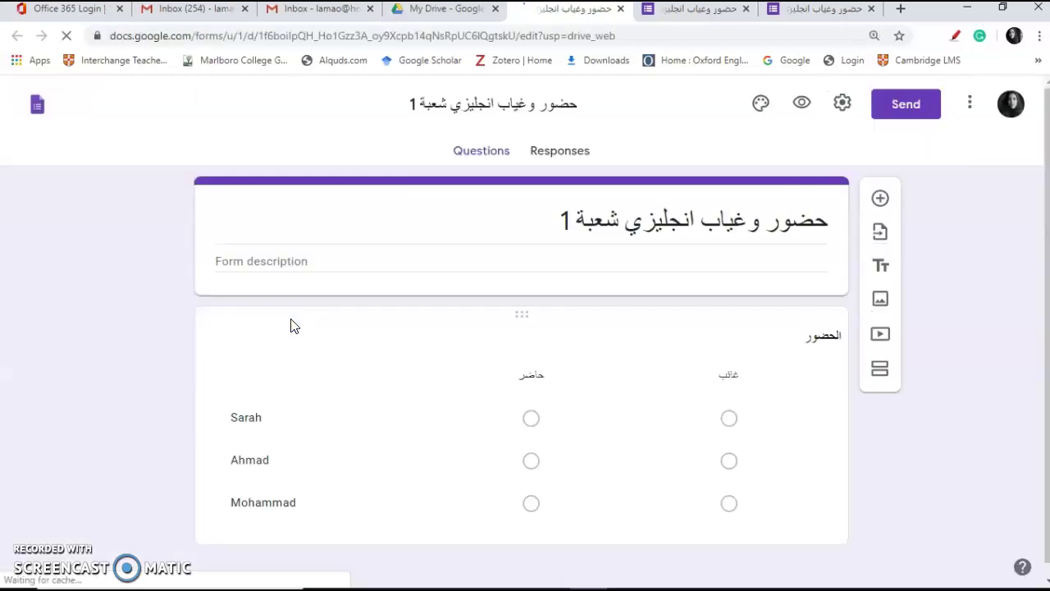
click(292, 319)
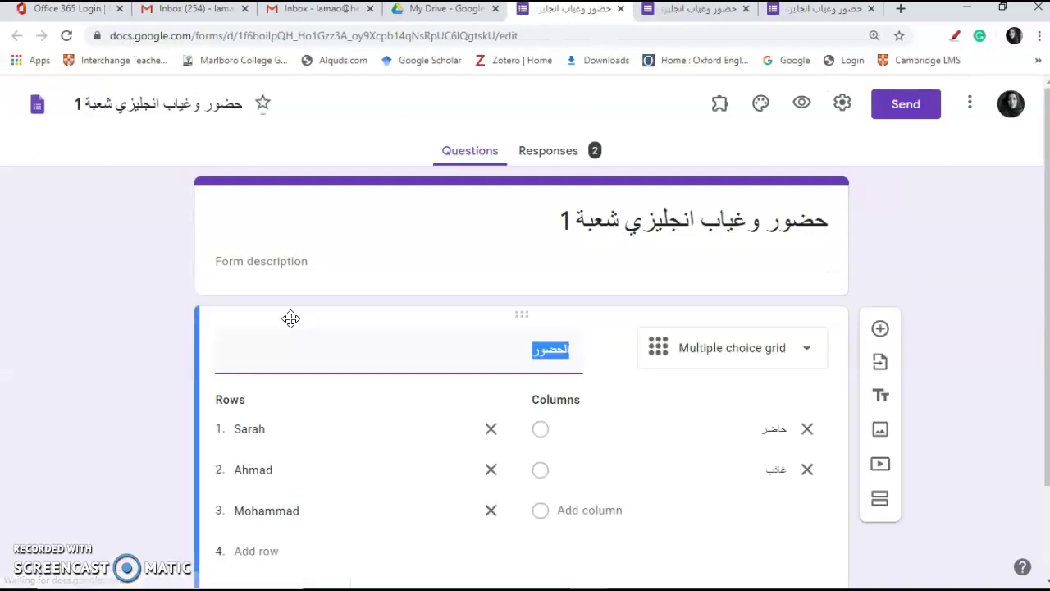